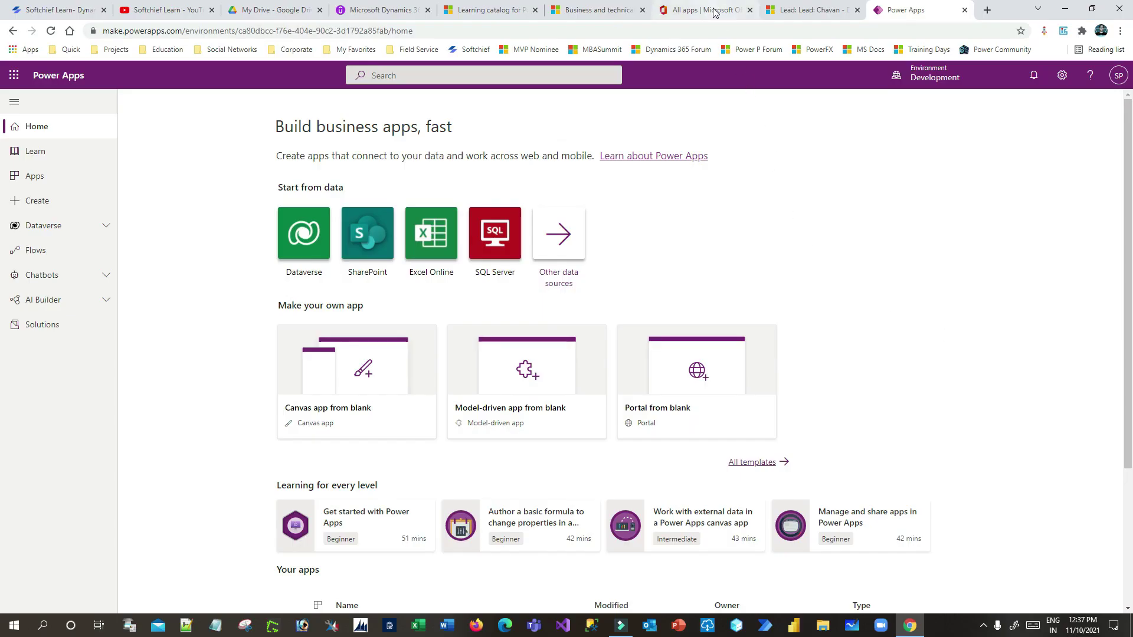
pyautogui.click(808, 10)
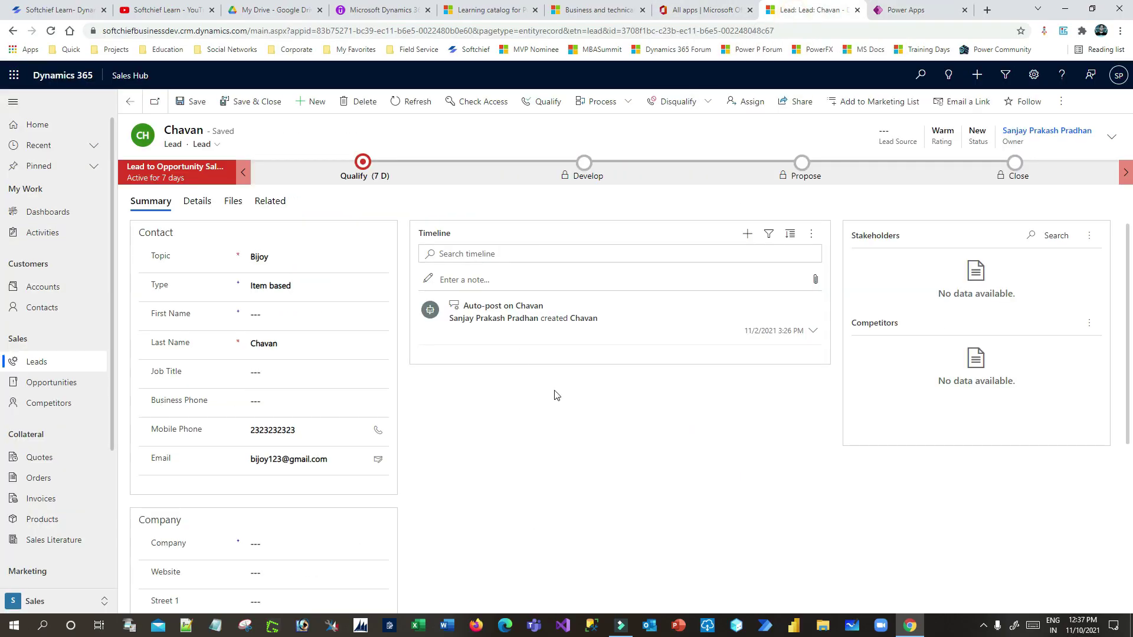
pyautogui.click(892, 15)
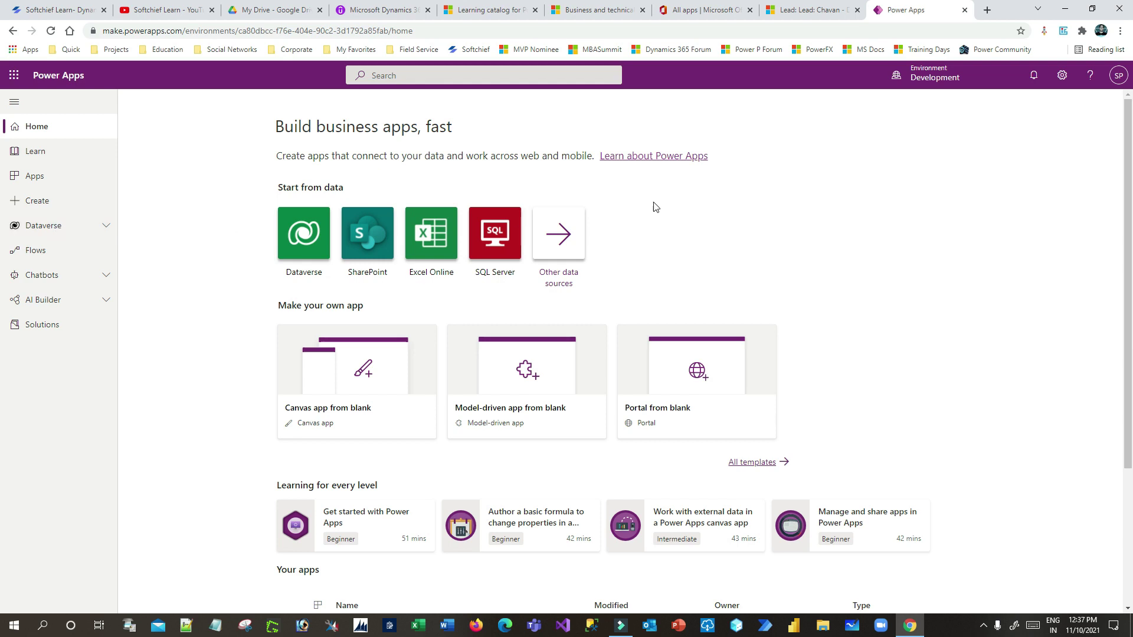
pyautogui.click(788, 12)
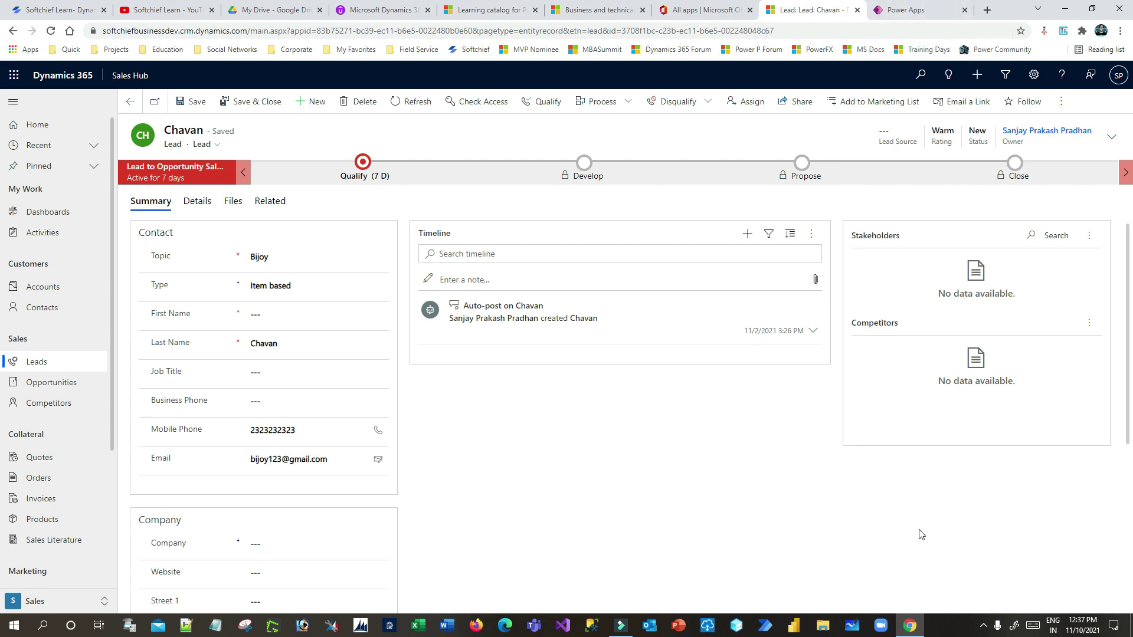
pyautogui.click(911, 630)
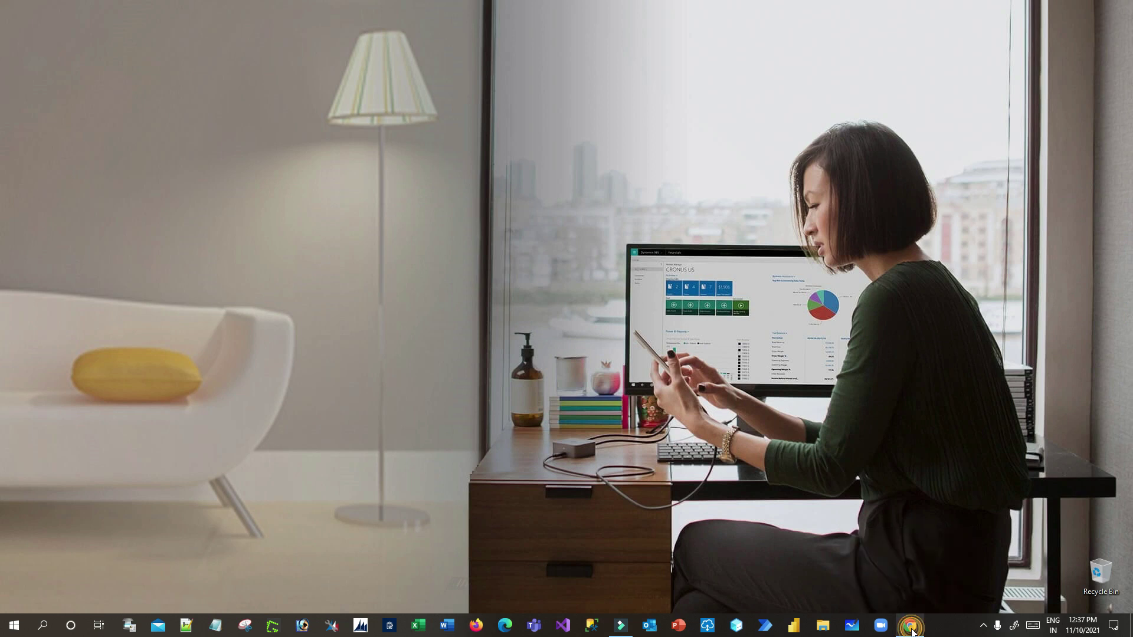
pyautogui.click(911, 630)
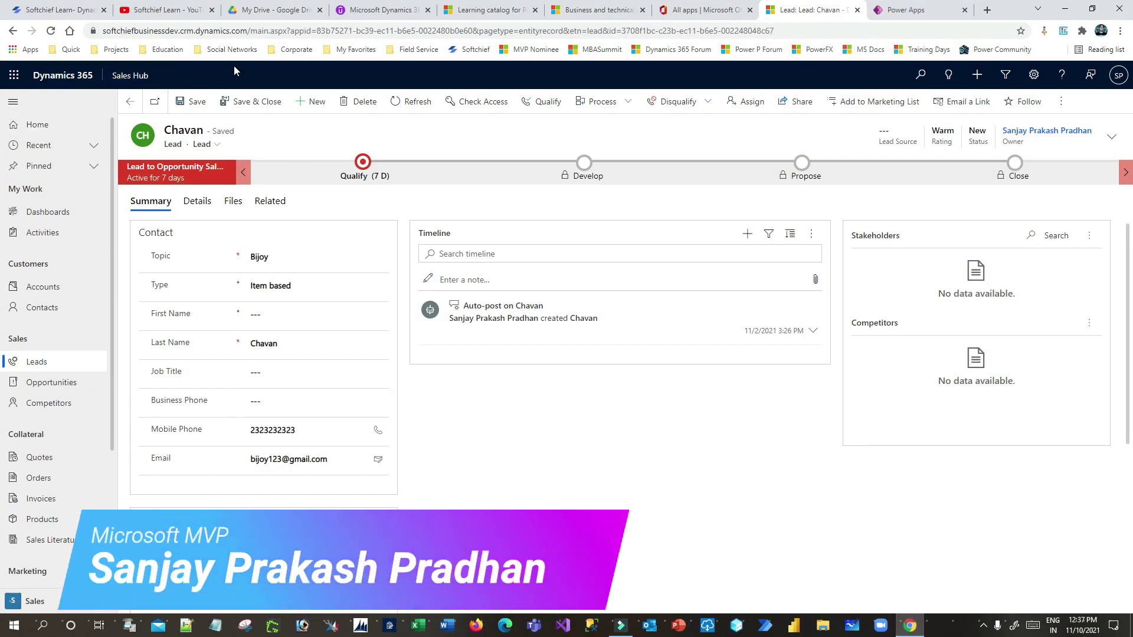
pyautogui.click(897, 10)
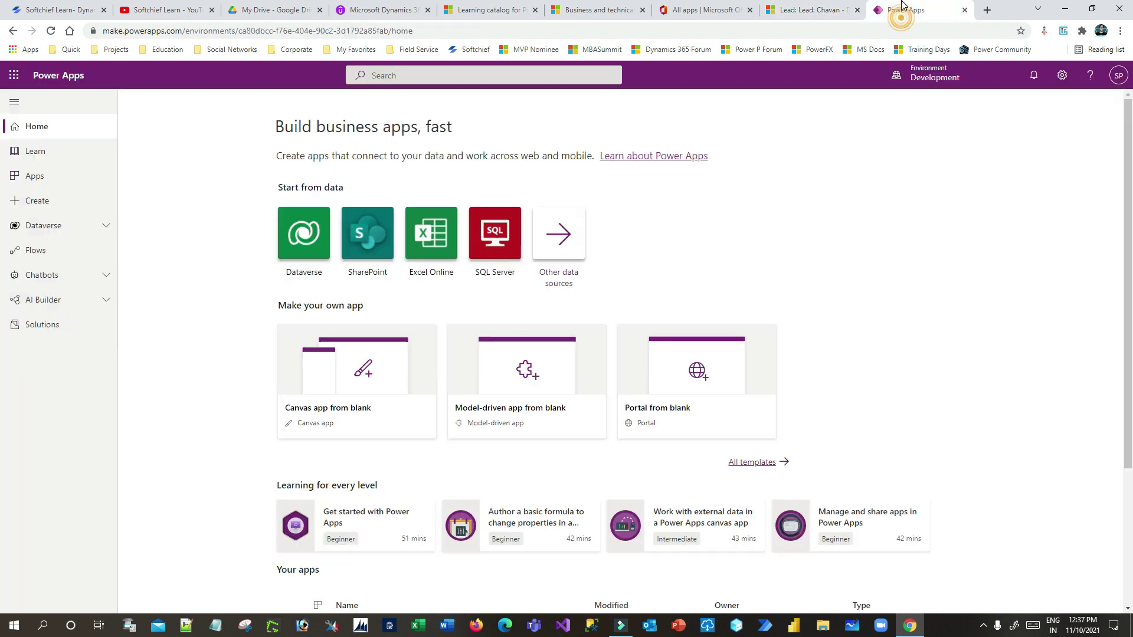
# Start a new solution in the Development environment with the display name Workflow Automation.
pyautogui.click(50, 331)
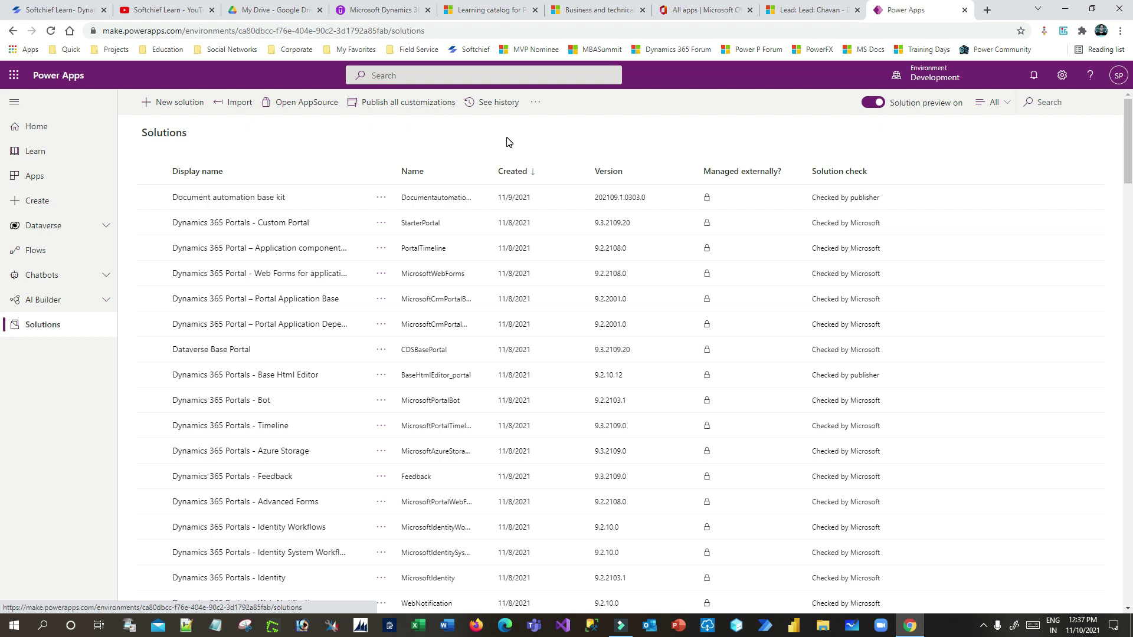
pyautogui.scroll(-15, 493, 283)
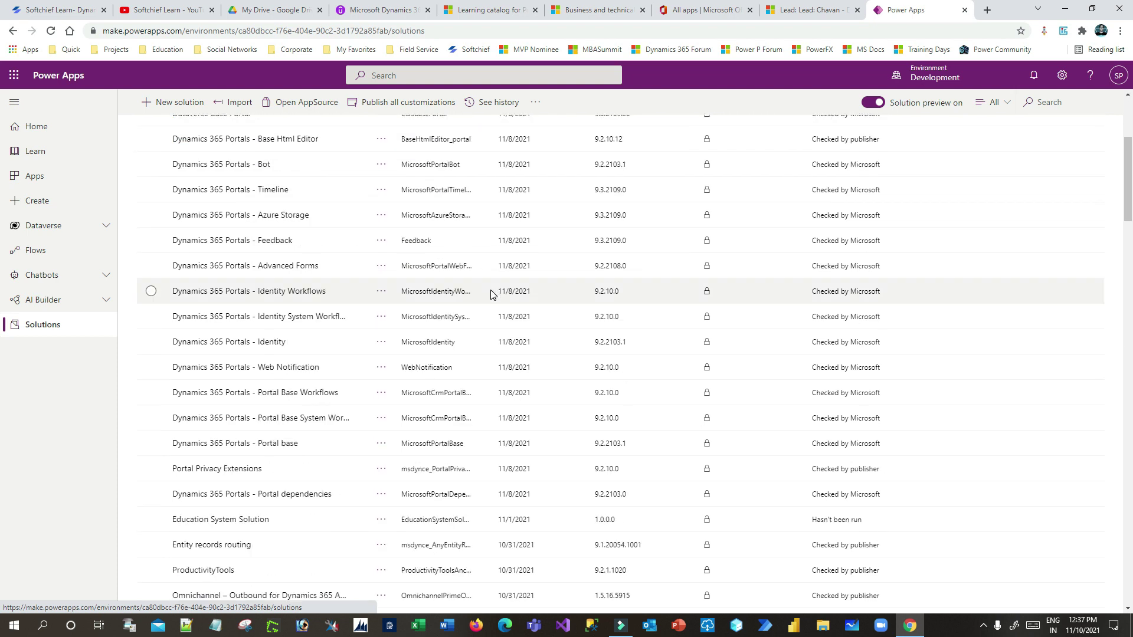
pyautogui.scroll(15, 493, 315)
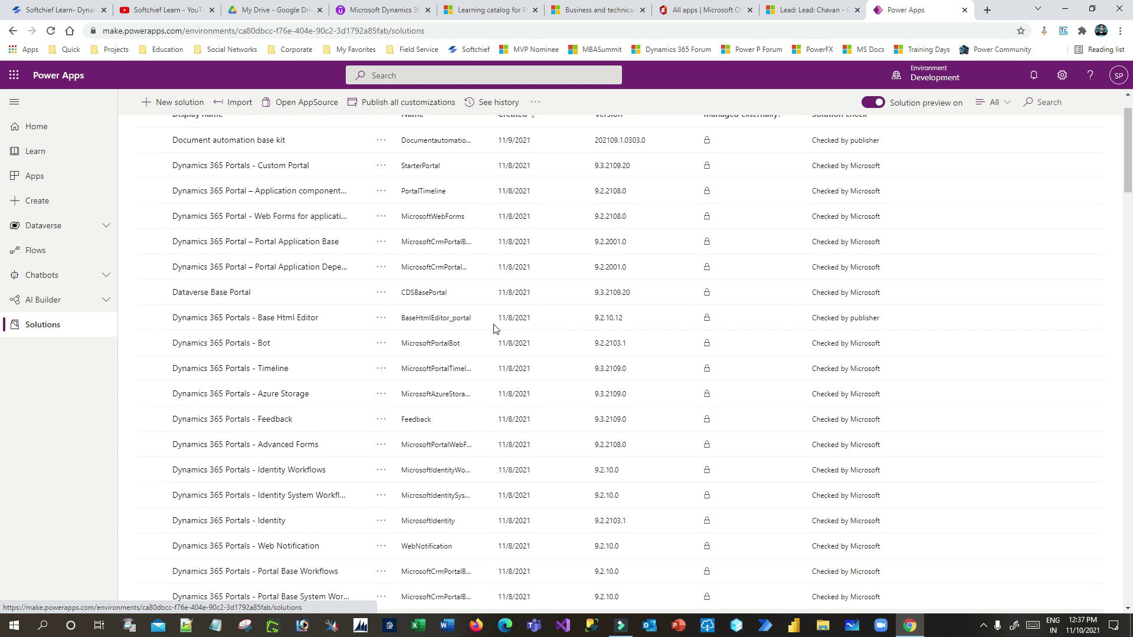
pyautogui.click(179, 103)
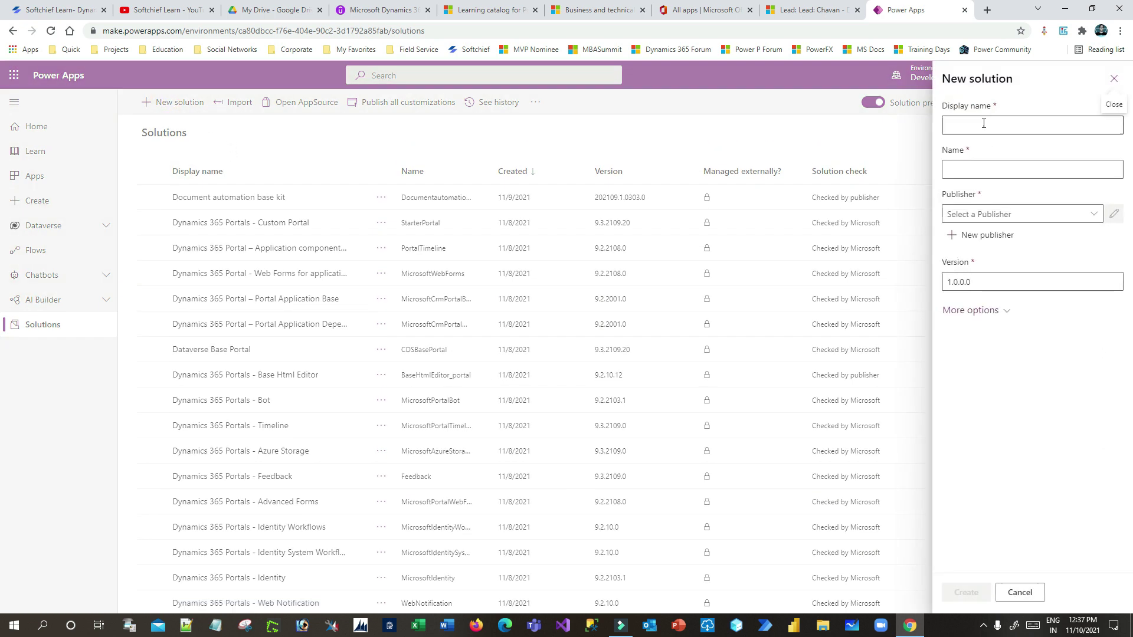
pyautogui.write('Wo')
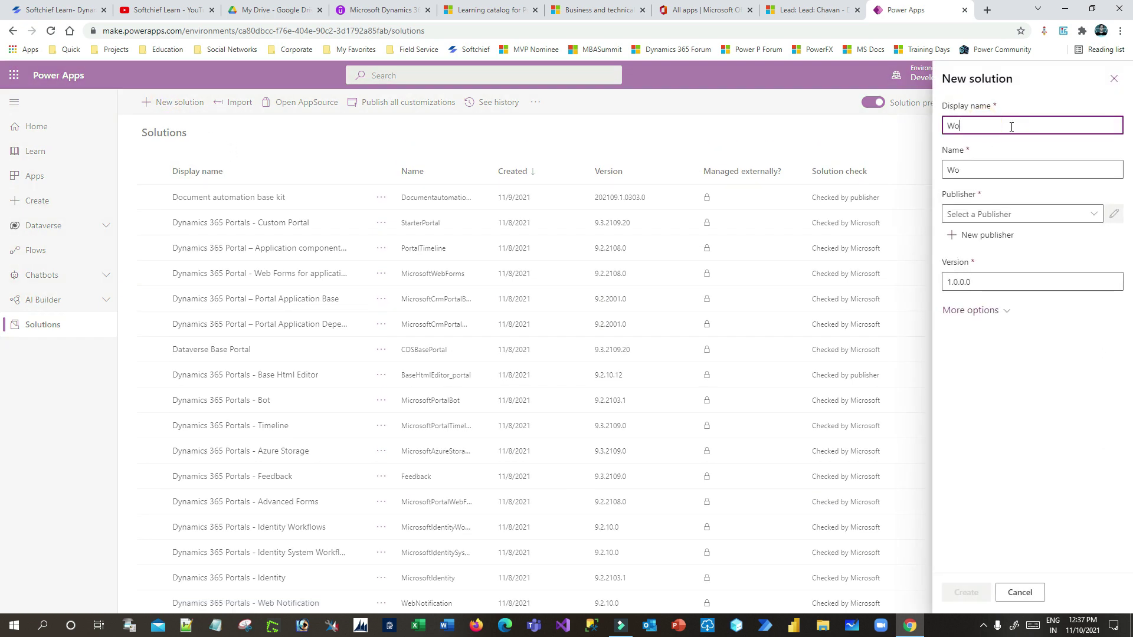
pyautogui.write('rkd')
pyautogui.write('flow')
pyautogui.write(' Automation')
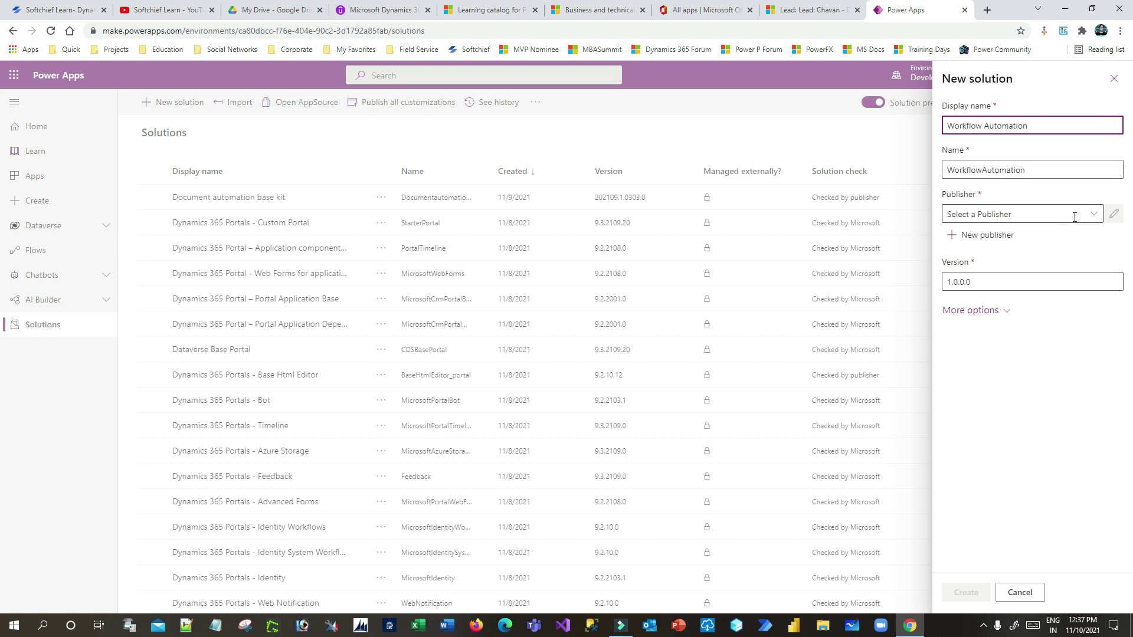
# Assign Softchief Publisher to the new solution and create it.
pyautogui.click(1092, 214)
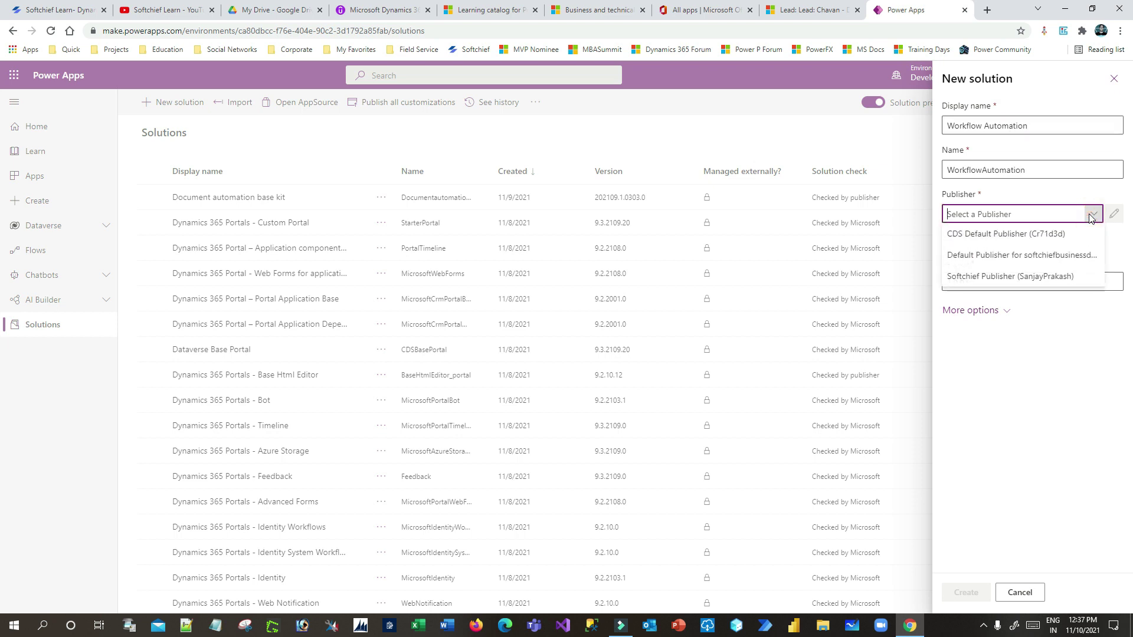
pyautogui.click(1007, 276)
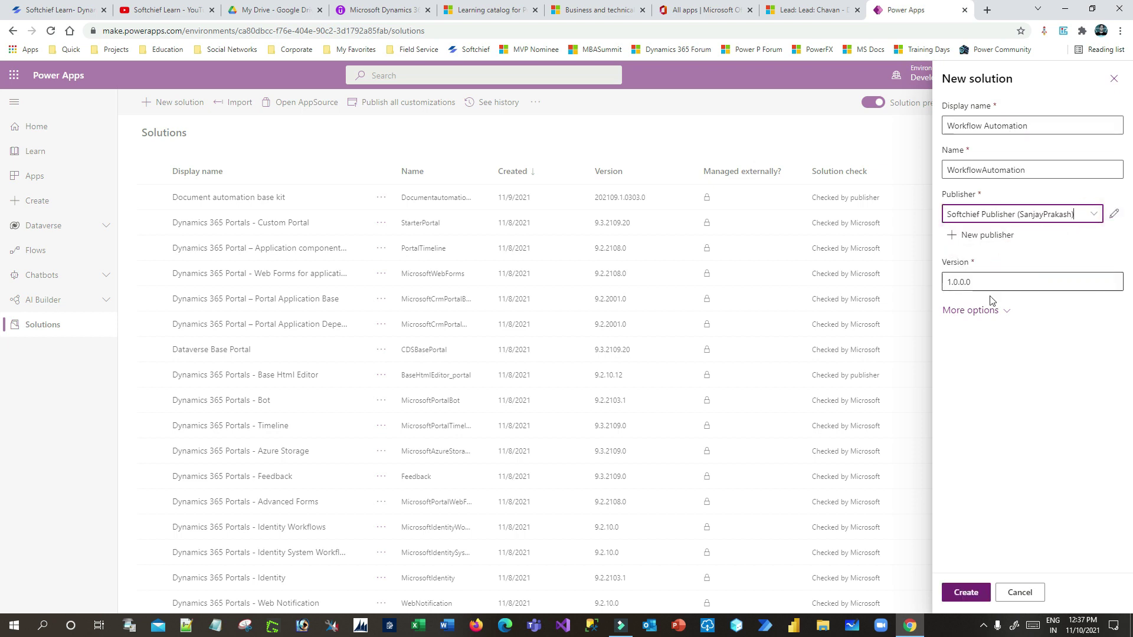
pyautogui.click(971, 310)
pyautogui.click(966, 591)
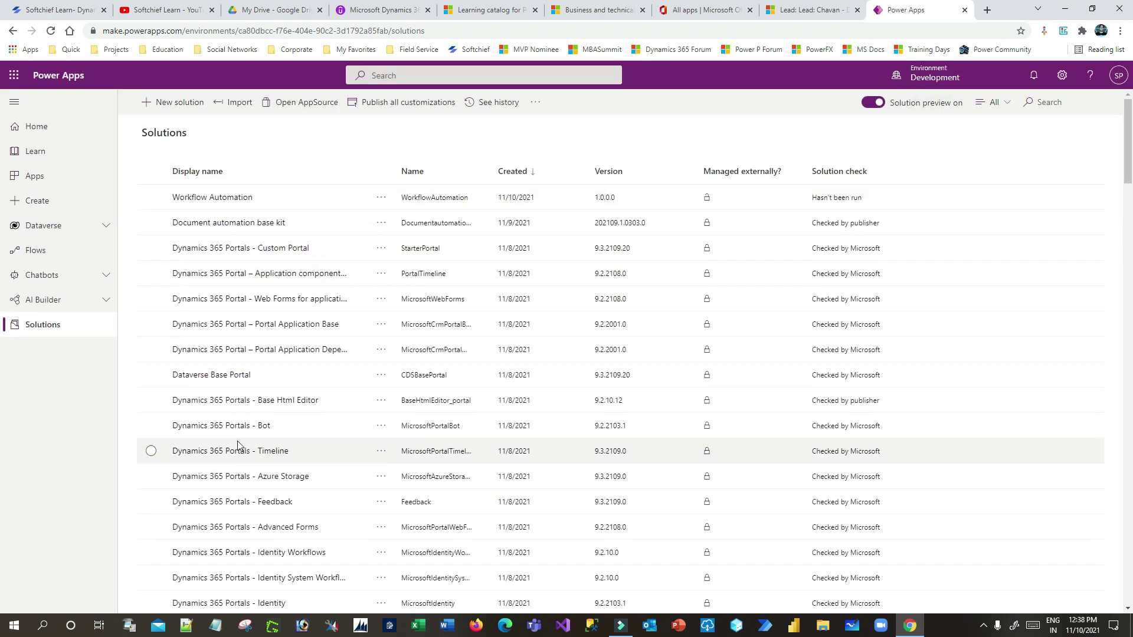
# Open the Workflow Automation solution and start building an instant cloud flow in it.
pyautogui.click(219, 197)
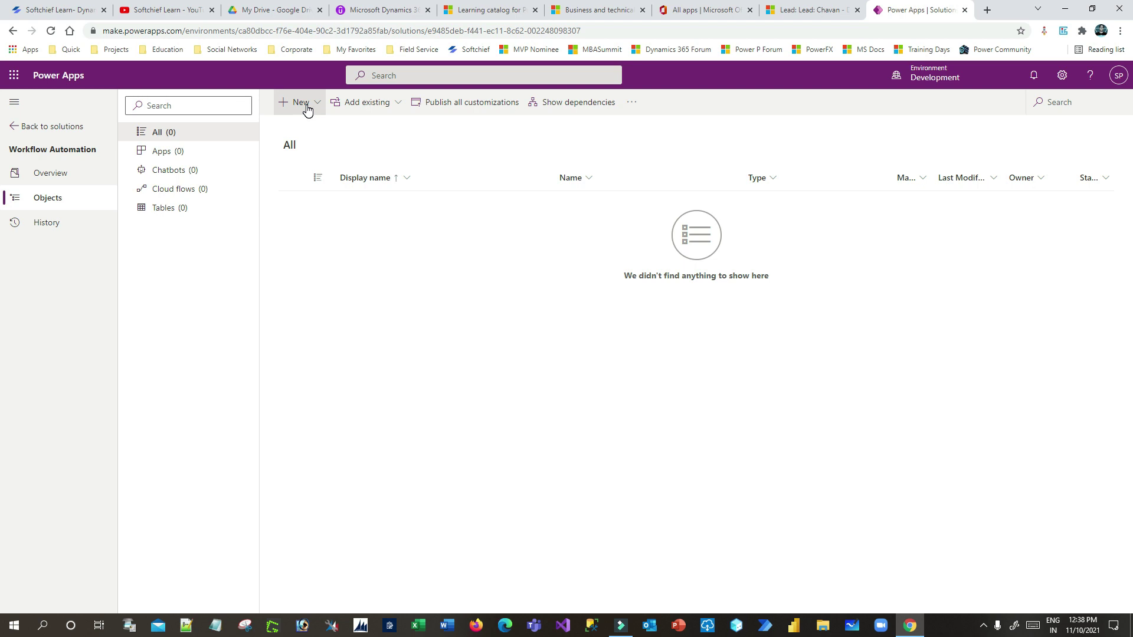
pyautogui.click(307, 106)
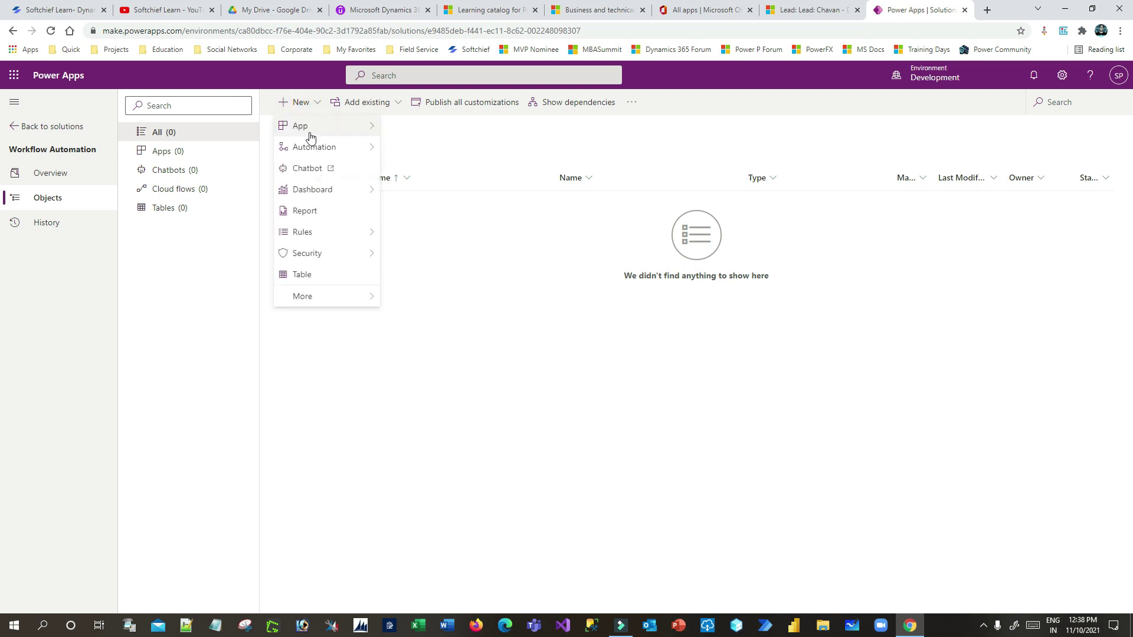
pyautogui.moveTo(317, 151)
pyautogui.moveTo(430, 149)
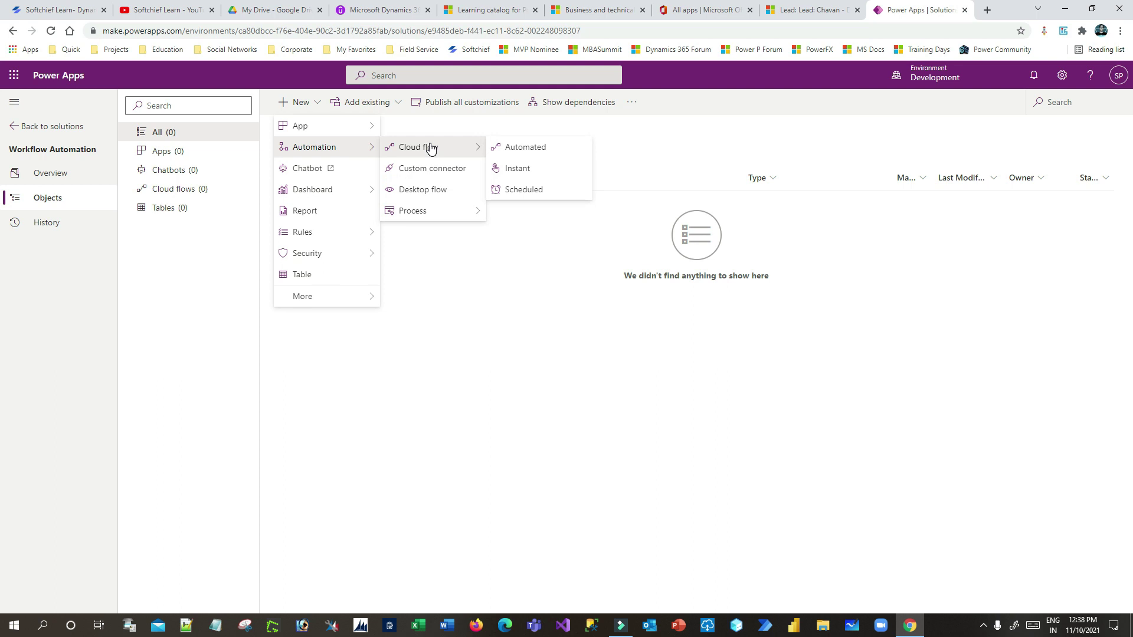
pyautogui.click(541, 171)
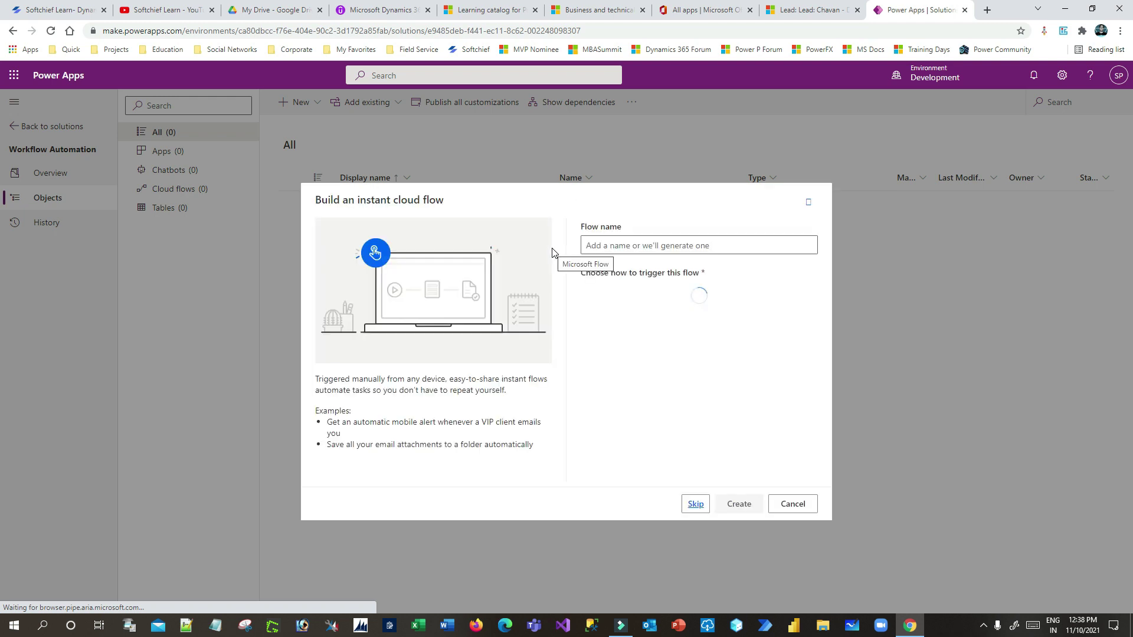
# Name the instant cloud flow "Update Lead as per annual revenue".
pyautogui.click(636, 247)
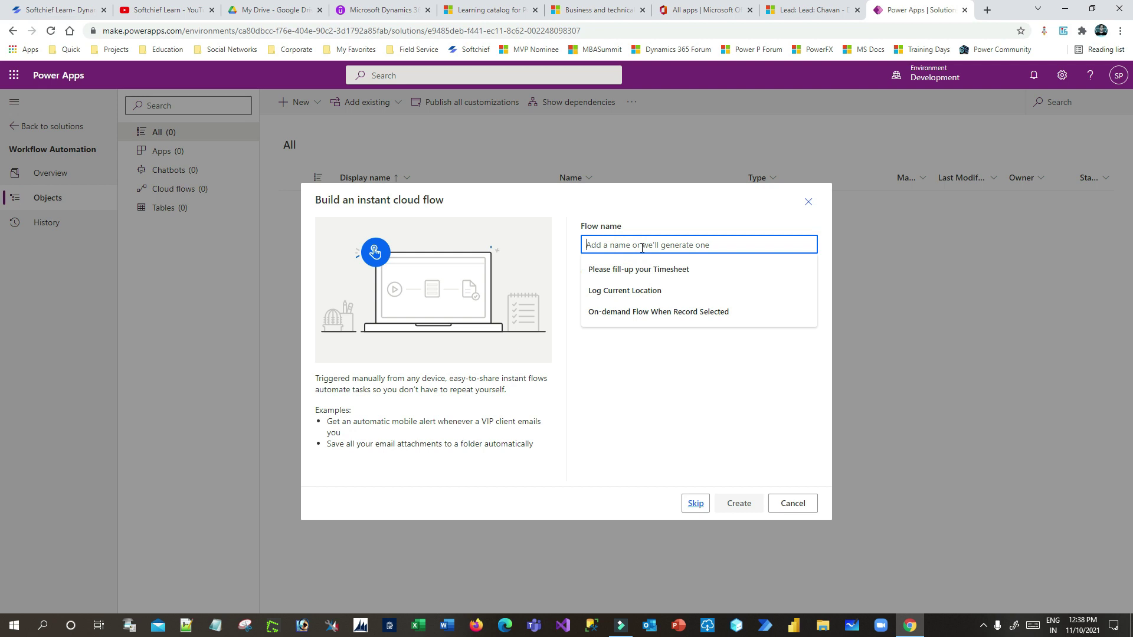
pyautogui.write('Update')
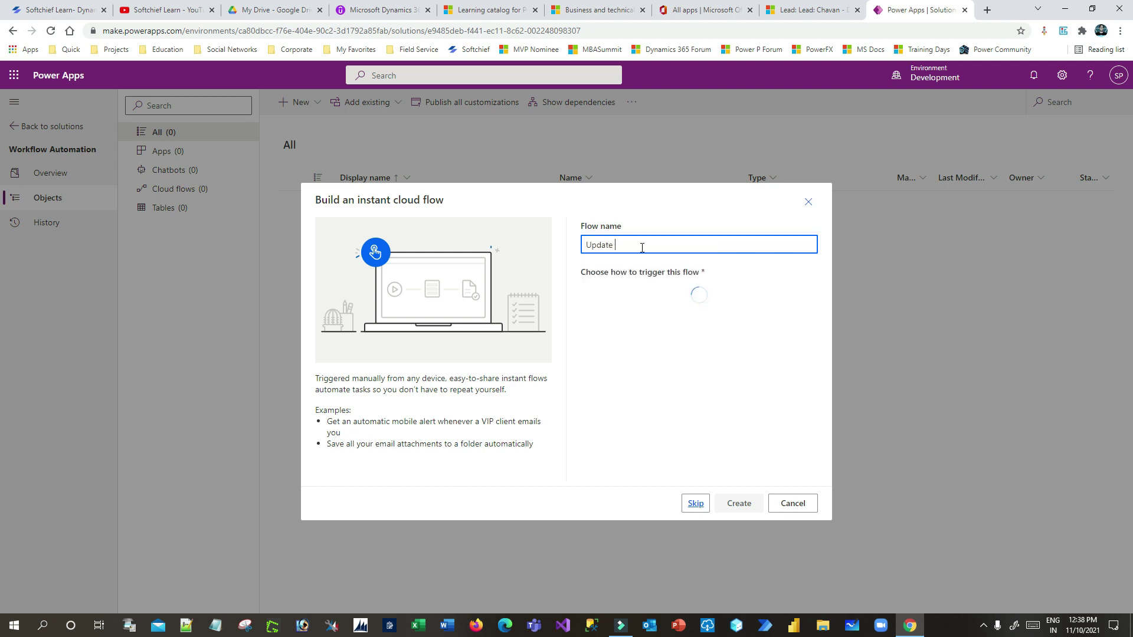
pyautogui.write(' Lead Desc')
pyautogui.doubleClick(637, 246)
pyautogui.write('as per annu')
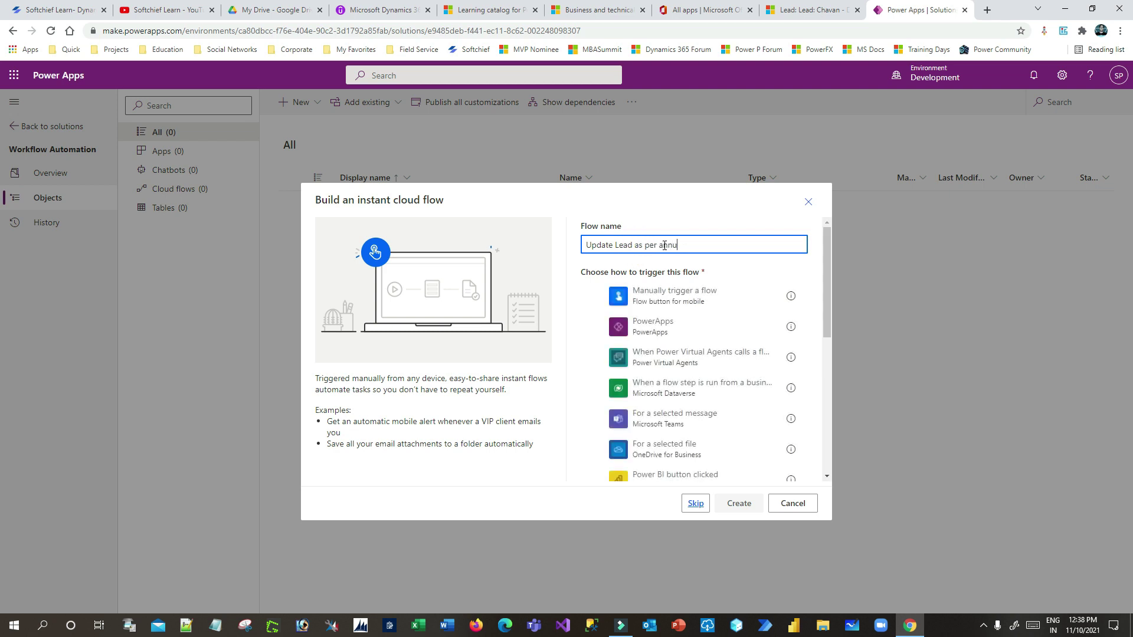
pyautogui.write('al revenue')
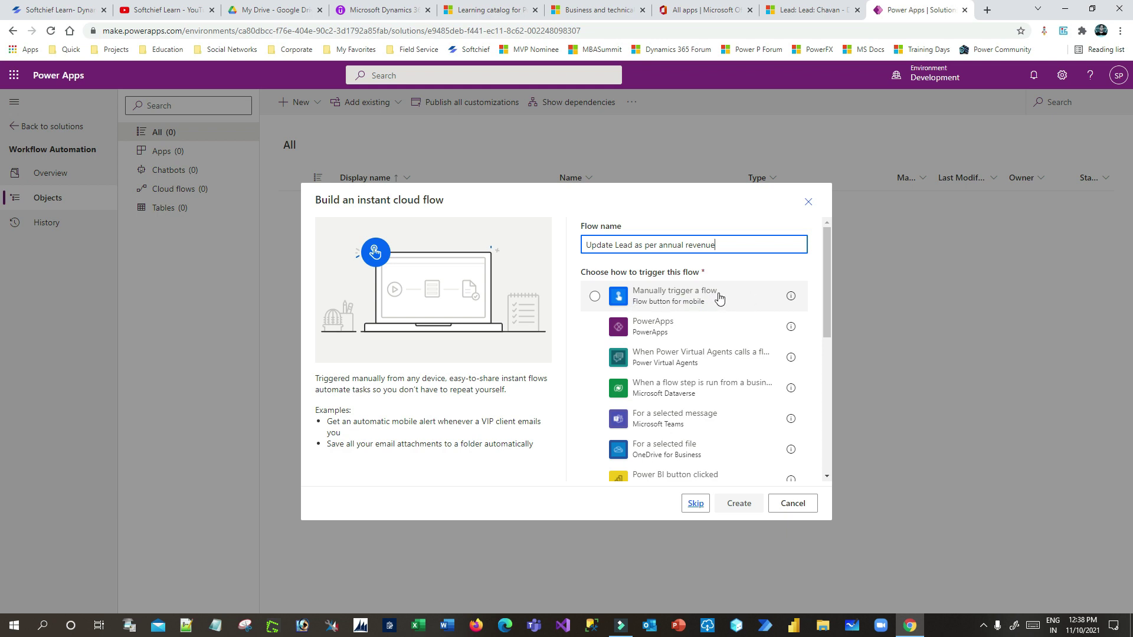
pyautogui.click(595, 297)
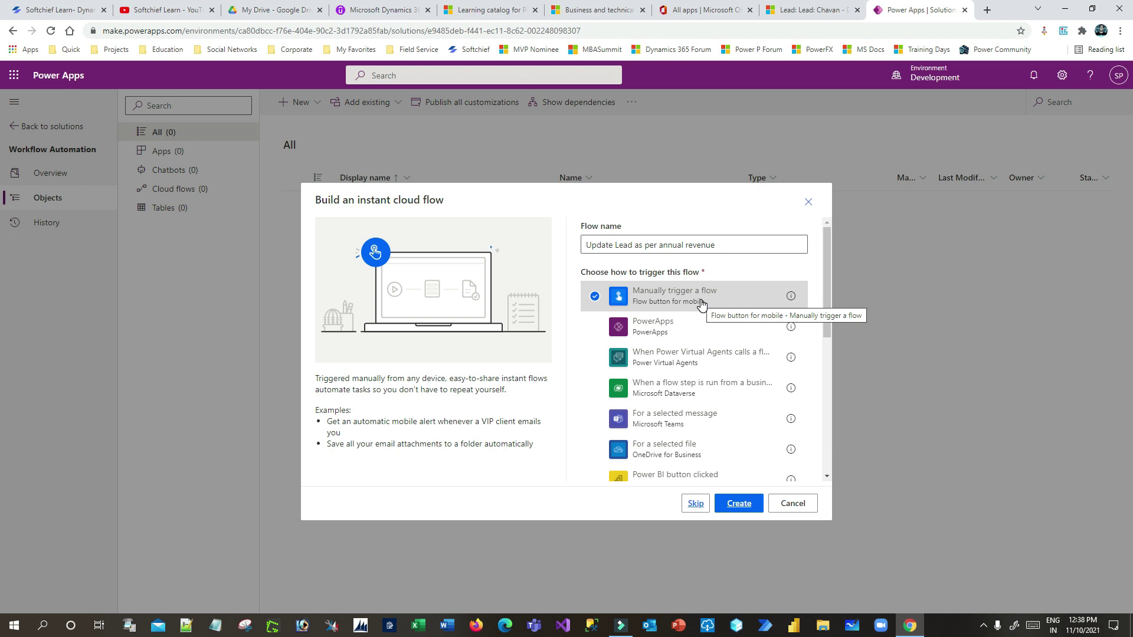
pyautogui.click(828, 10)
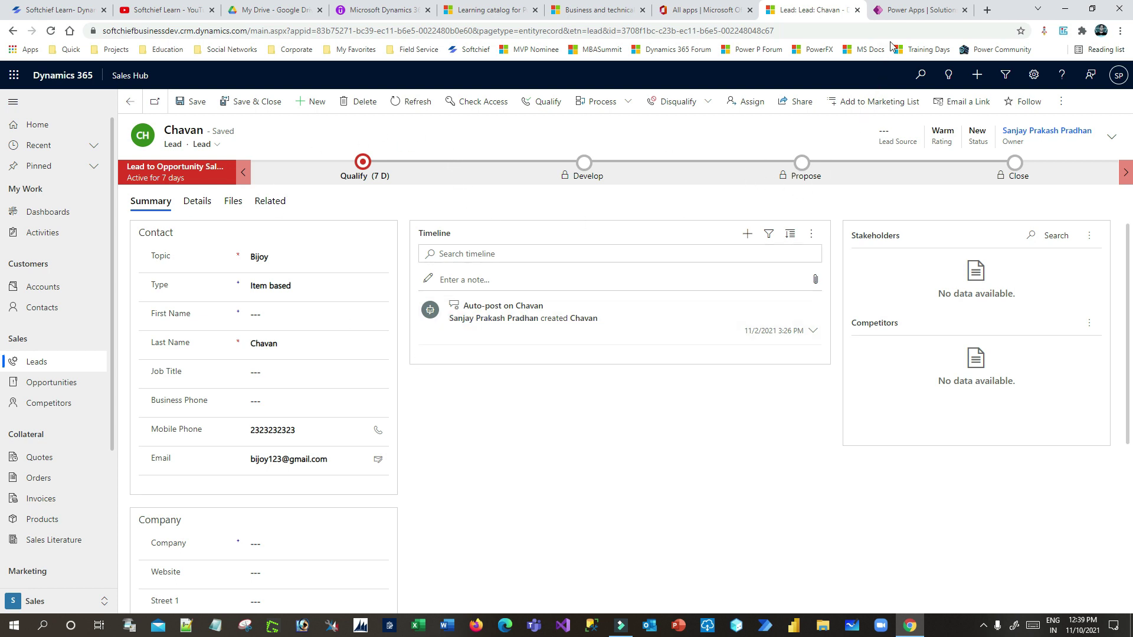
pyautogui.click(894, 10)
# Choose the Microsoft Dataverse (legacy) trigger "When a row is selected" and create the flow.
pyautogui.moveTo(824, 313); pyautogui.dragTo(823, 450)
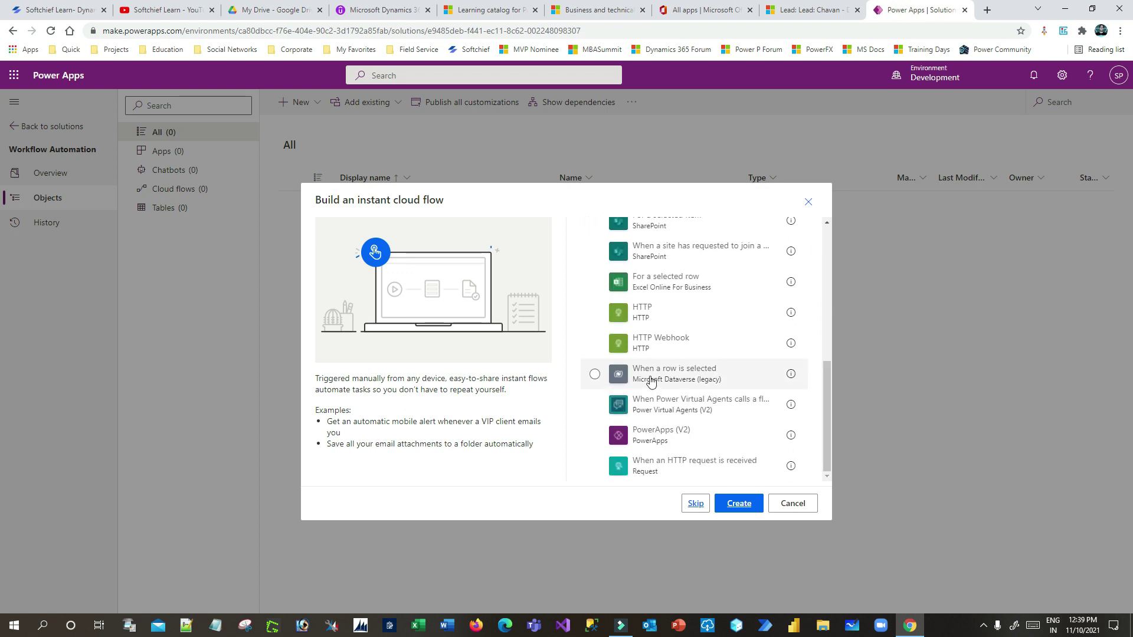
pyautogui.click(651, 382)
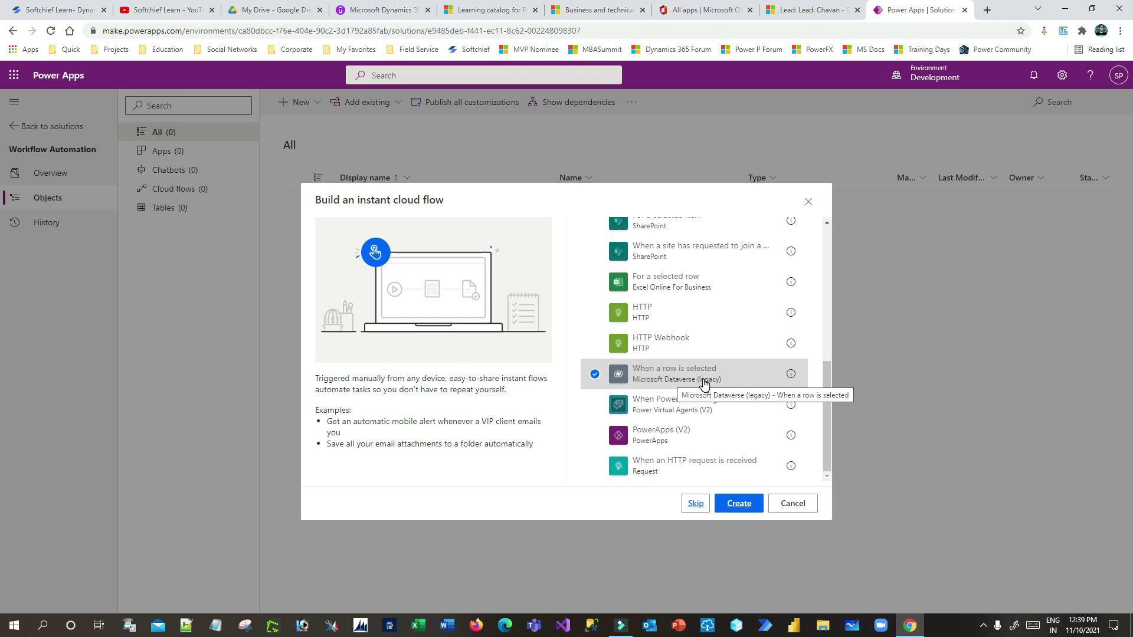
pyautogui.click(738, 505)
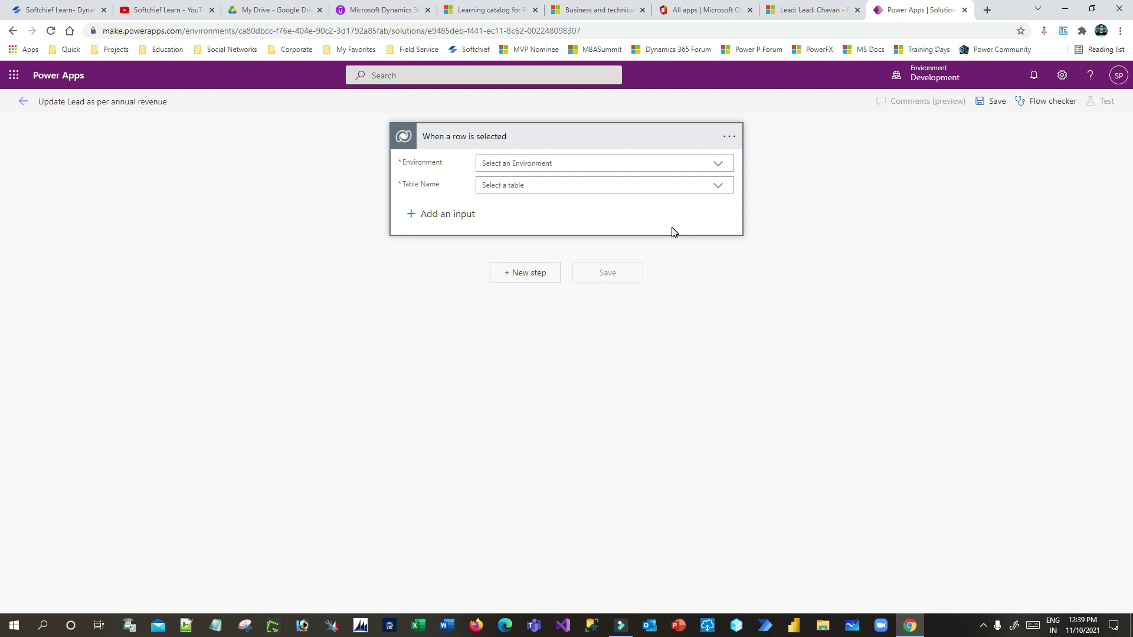
# Set the row-selected trigger's environment to Default and its table to Leads.
pyautogui.click(719, 166)
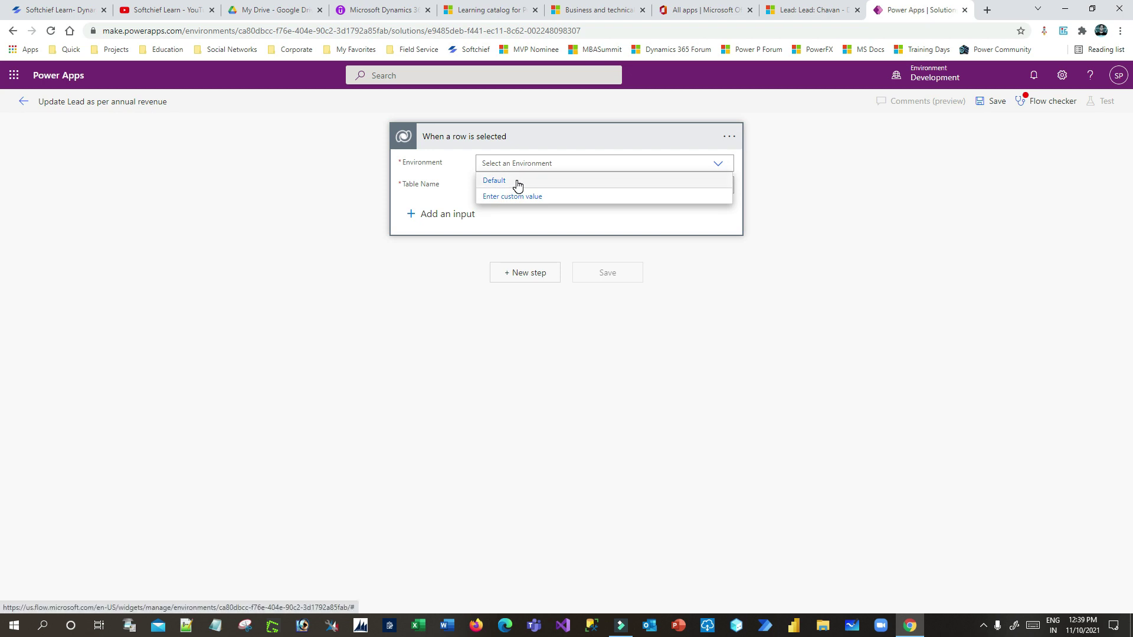
pyautogui.click(518, 183)
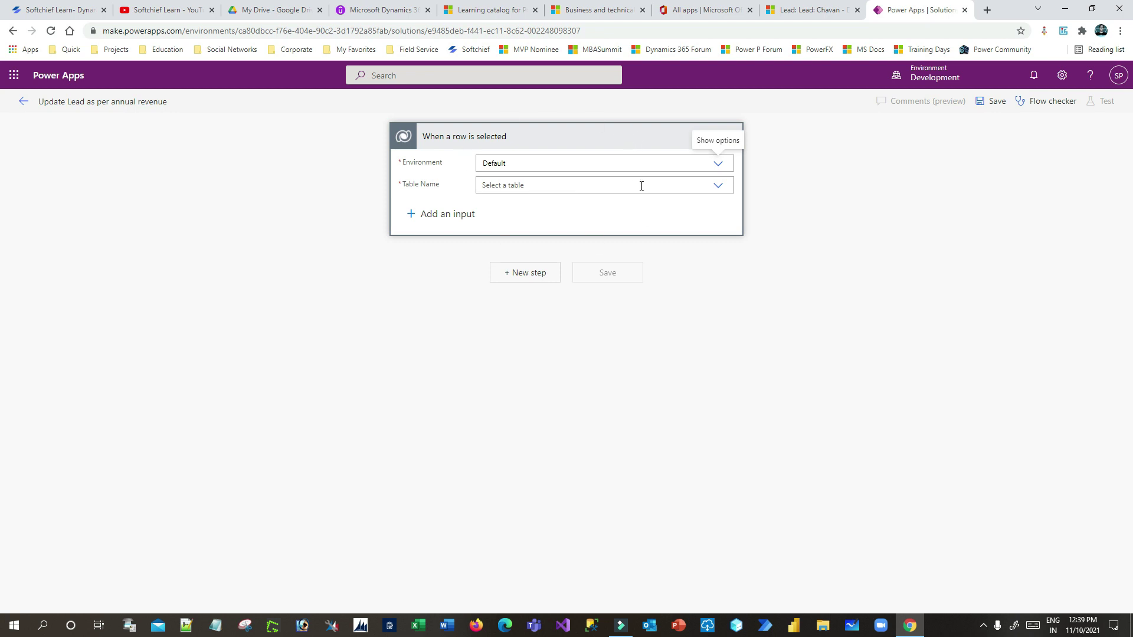
pyautogui.click(599, 186)
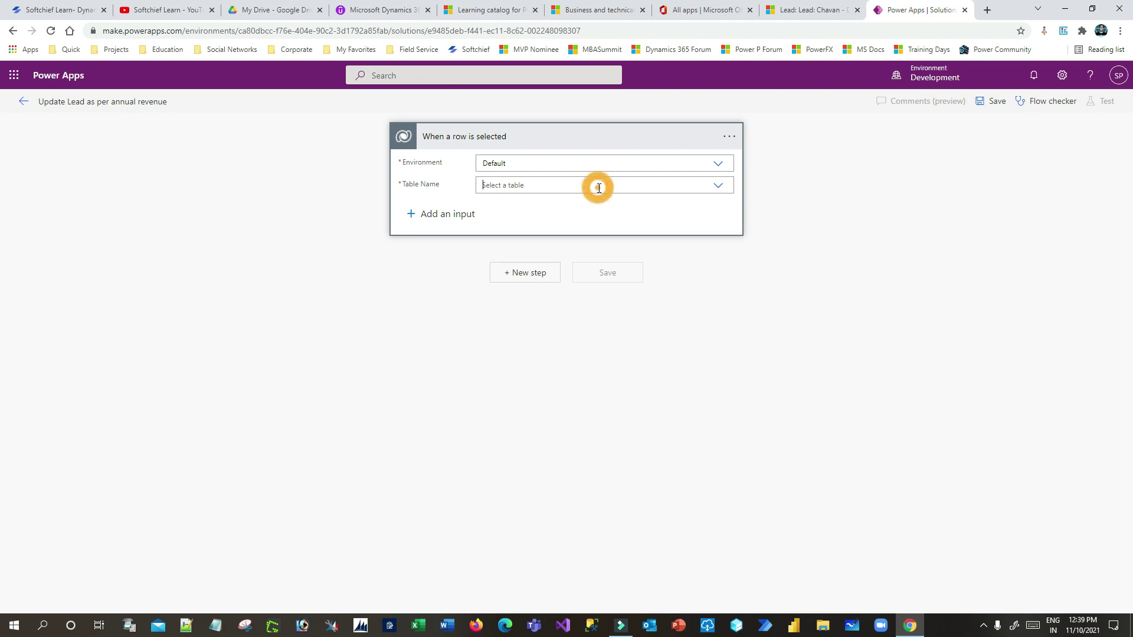
pyautogui.write('leads')
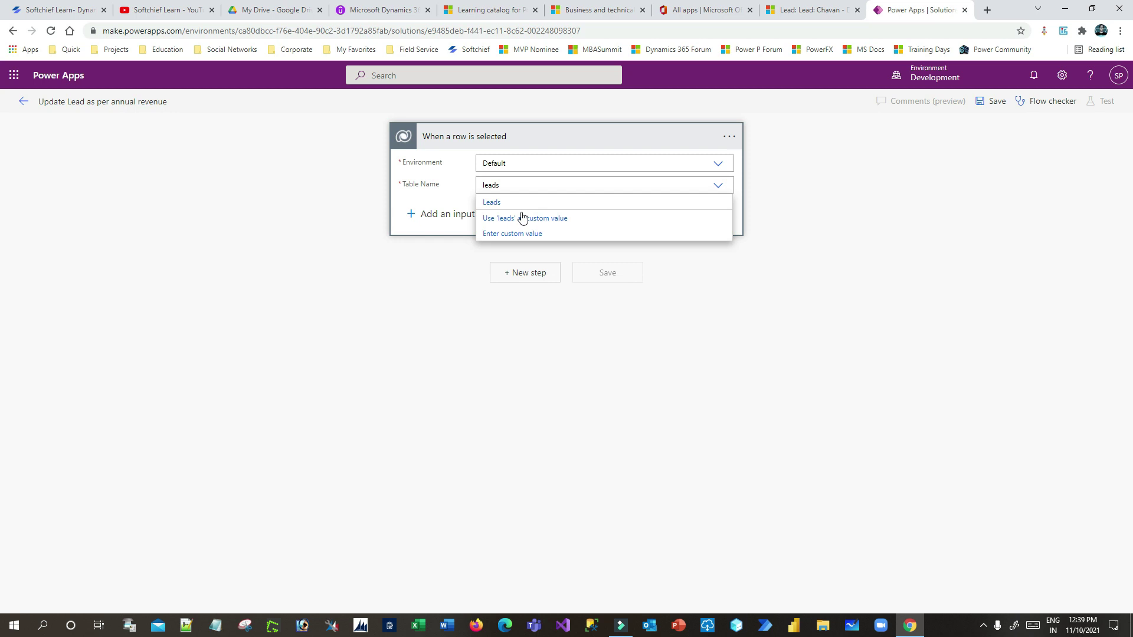
pyautogui.click(503, 203)
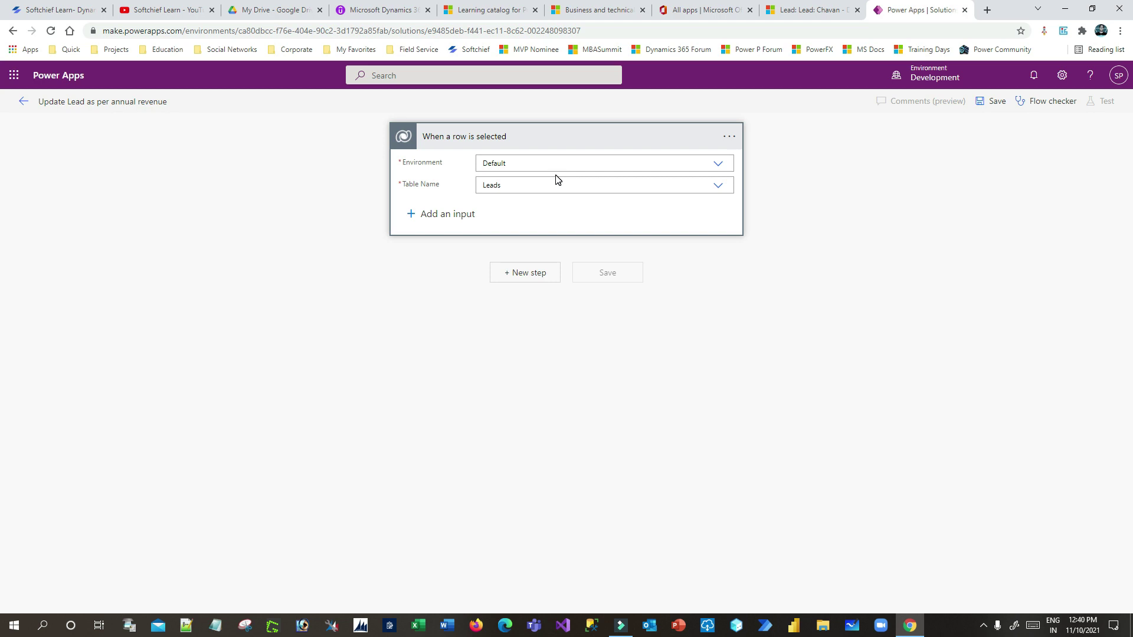
# Add a text user input named Feedback to the row-selected trigger.
pyautogui.click(410, 216)
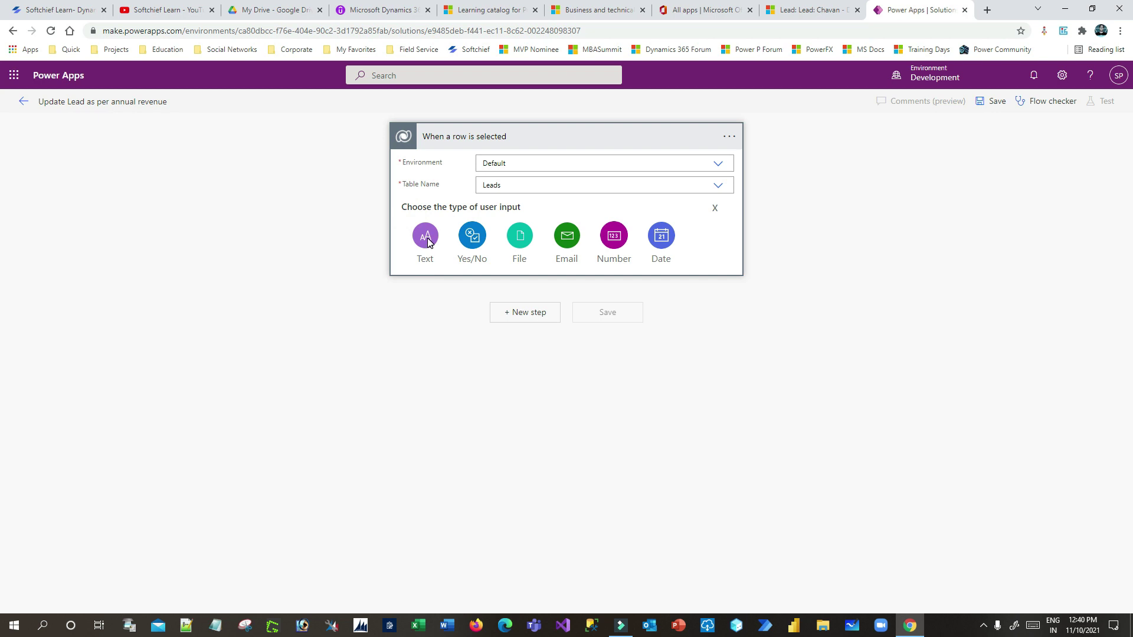
pyautogui.click(428, 240)
pyautogui.doubleClick(462, 214)
pyautogui.write('Feedback')
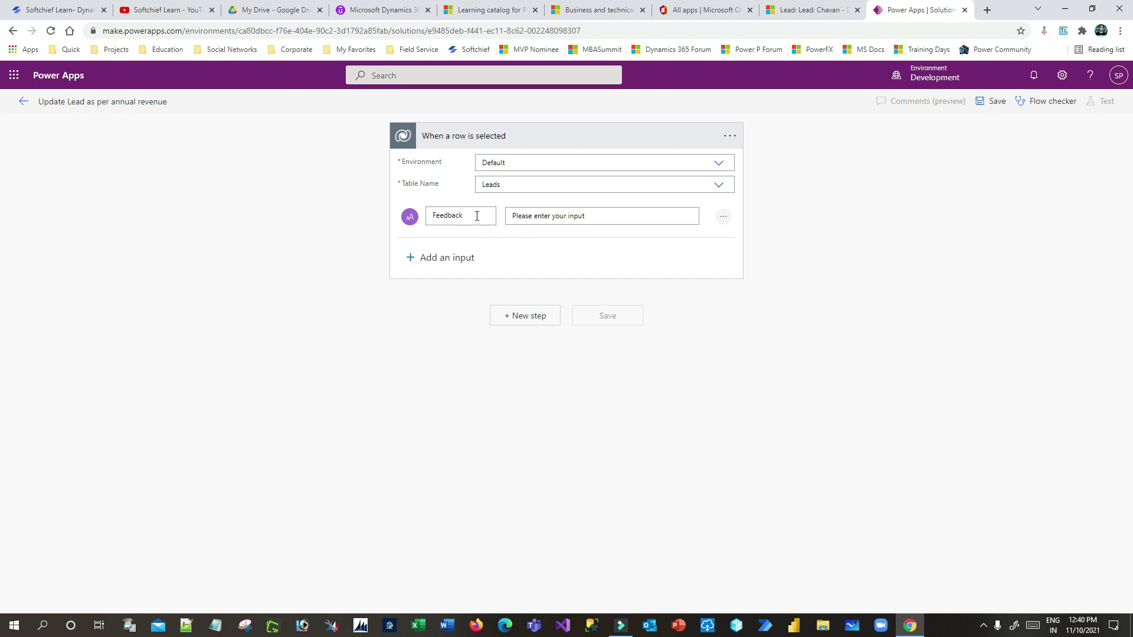
# Add a Microsoft Dataverse "Update a row" action after the row-selected trigger.
pyautogui.doubleClick(475, 215)
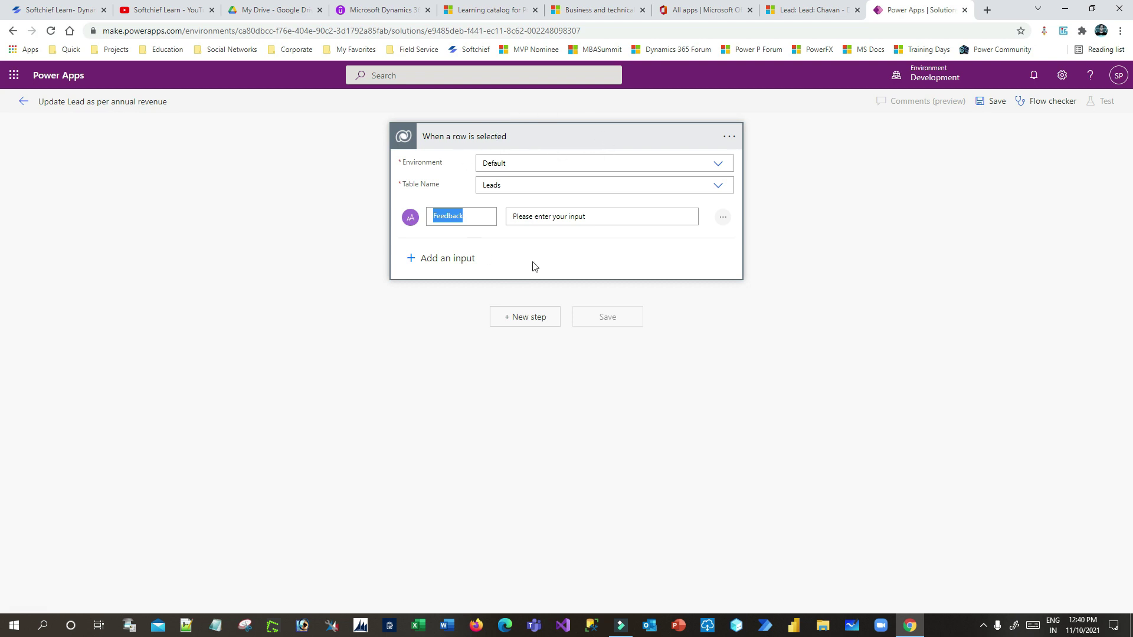
pyautogui.click(551, 142)
pyautogui.click(551, 142)
pyautogui.click(524, 320)
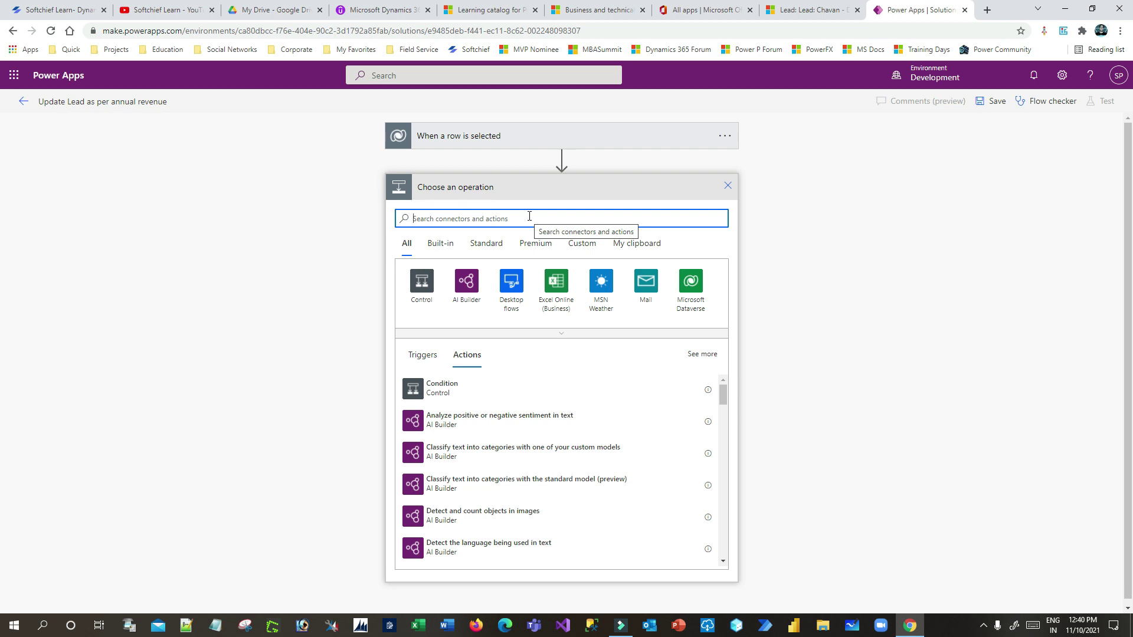
pyautogui.click(691, 283)
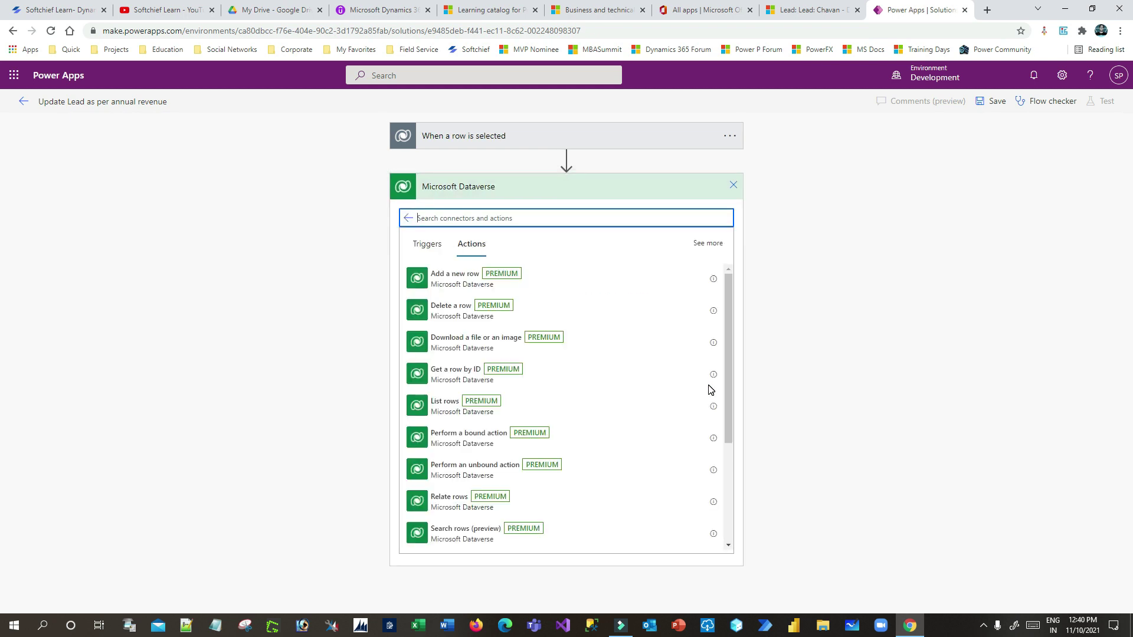
pyautogui.moveTo(728, 341); pyautogui.dragTo(724, 422)
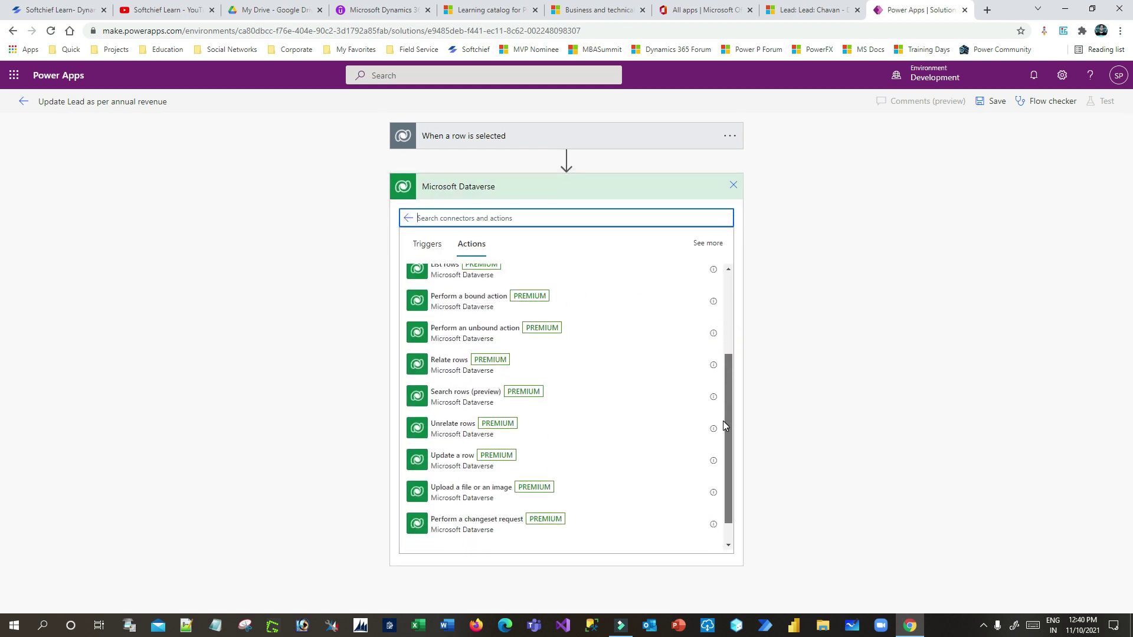
pyautogui.click(474, 459)
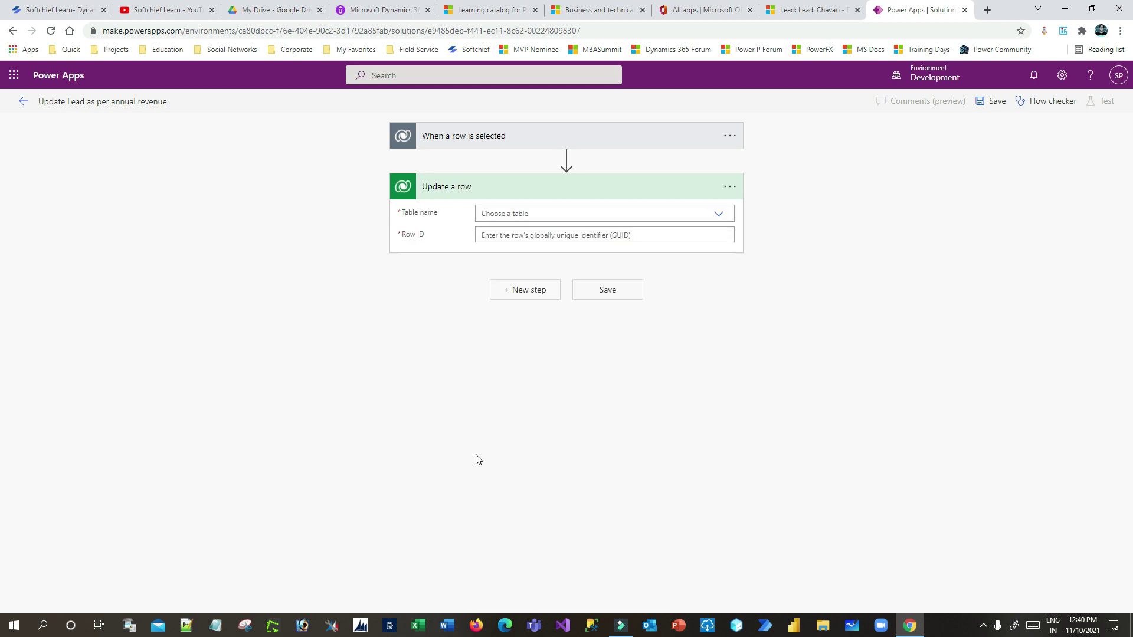
# Set the table of the Update a row action to Leads.
pyautogui.click(508, 212)
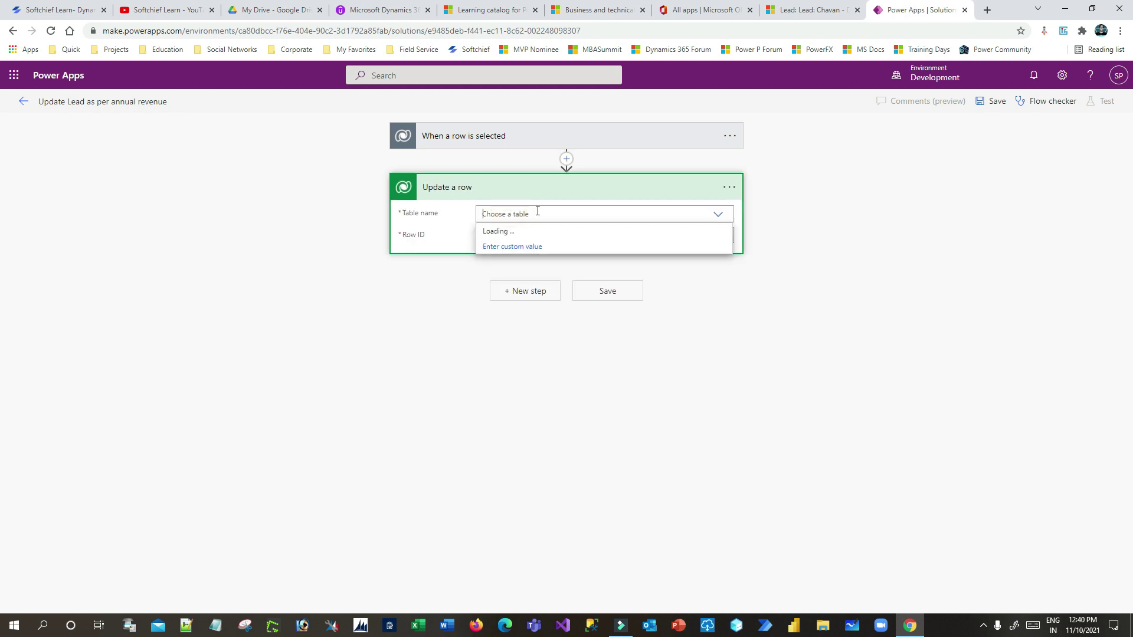
pyautogui.write('Lead')
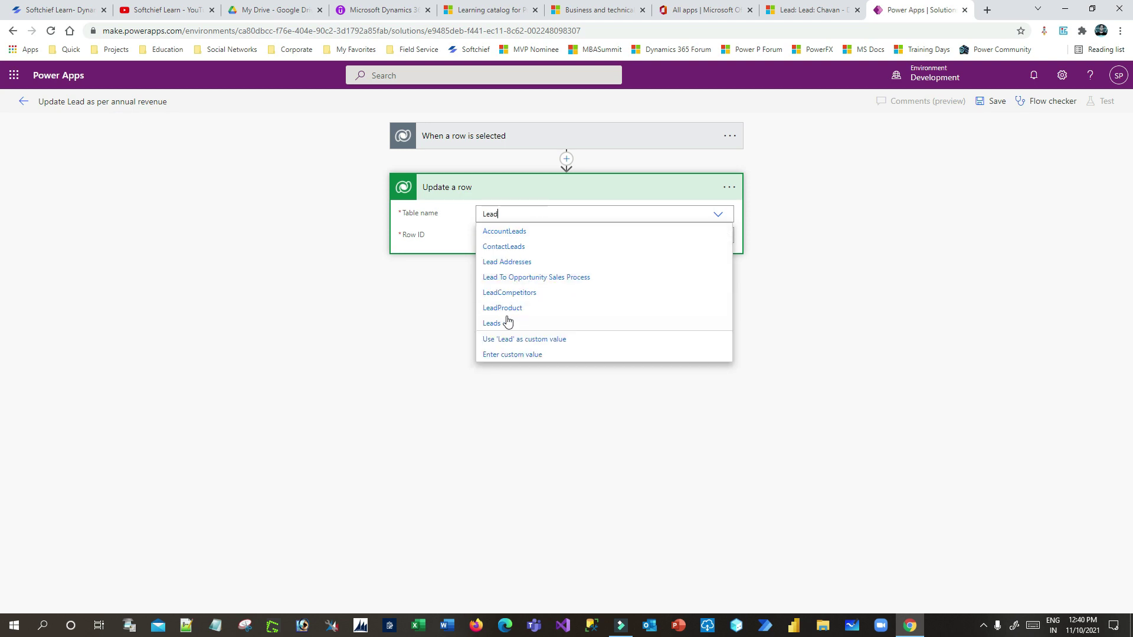
pyautogui.click(504, 317)
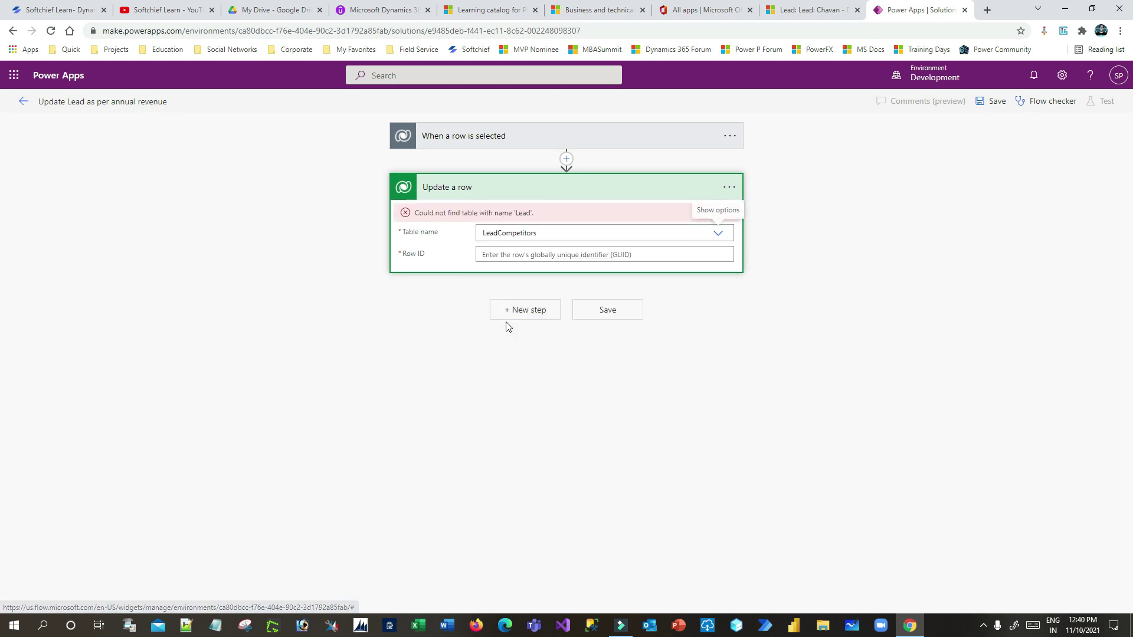
pyautogui.click(517, 232)
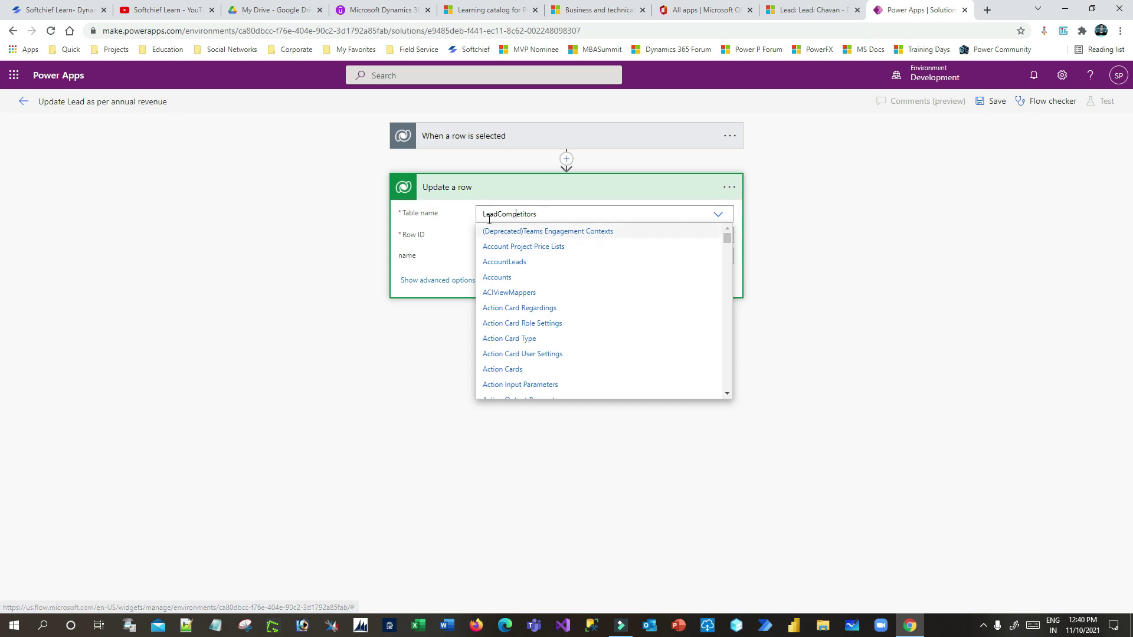
pyautogui.moveTo(497, 214); pyautogui.dragTo(576, 215)
pyautogui.write('s')
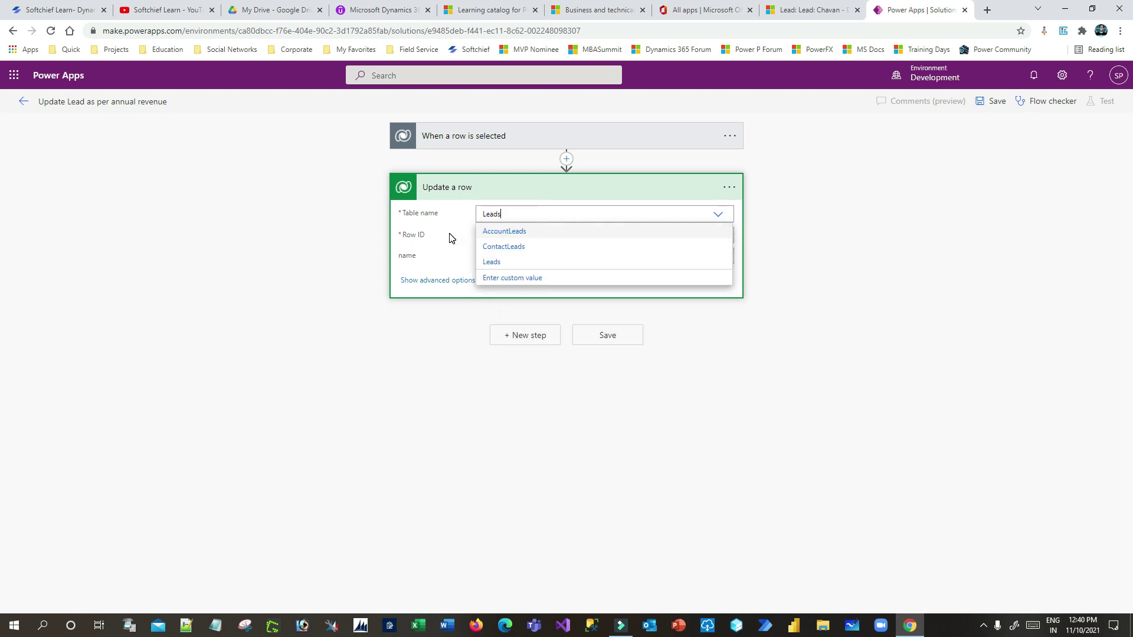
pyautogui.click(500, 261)
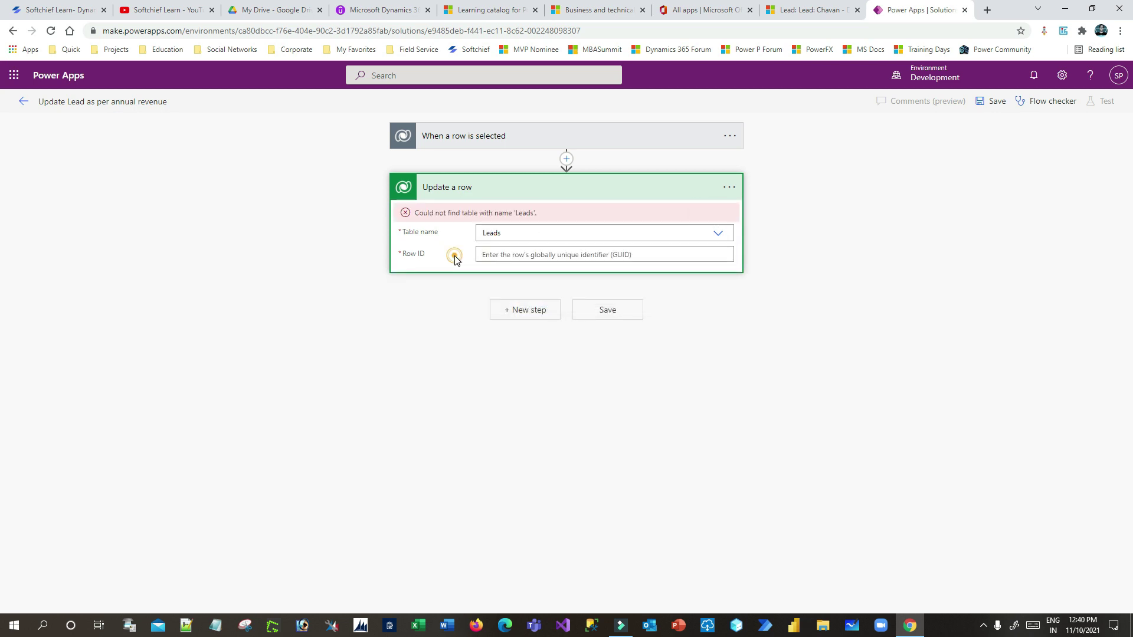
# Fill the Update a row action's Row ID with the trigger's Lead unique identifier as dynamic content.
pyautogui.click(493, 254)
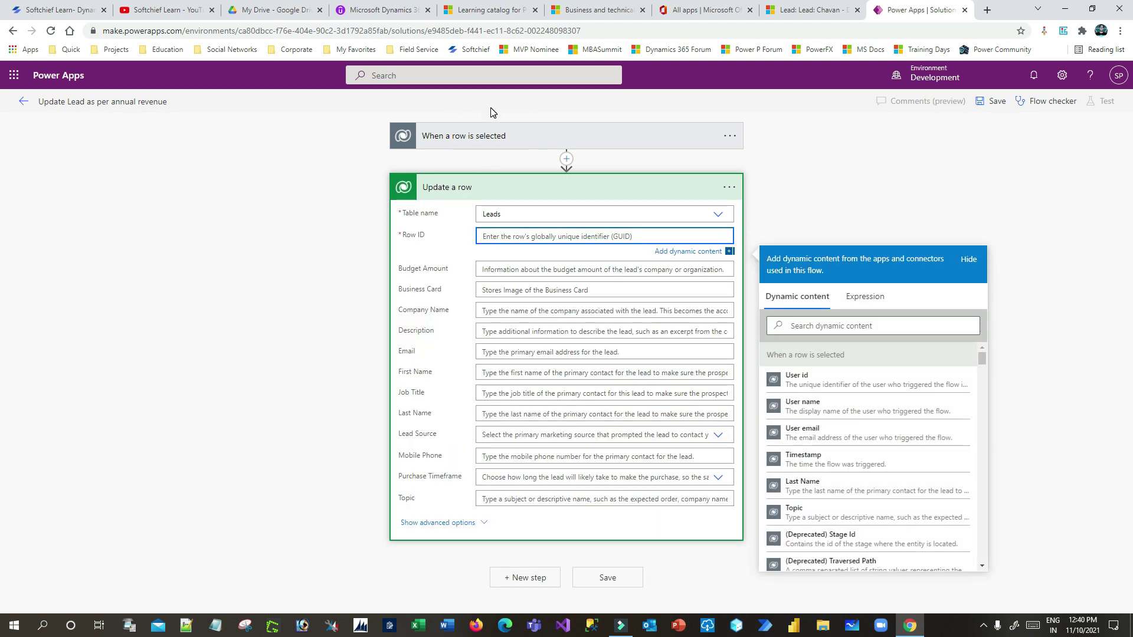
pyautogui.click(824, 326)
pyautogui.write('lead')
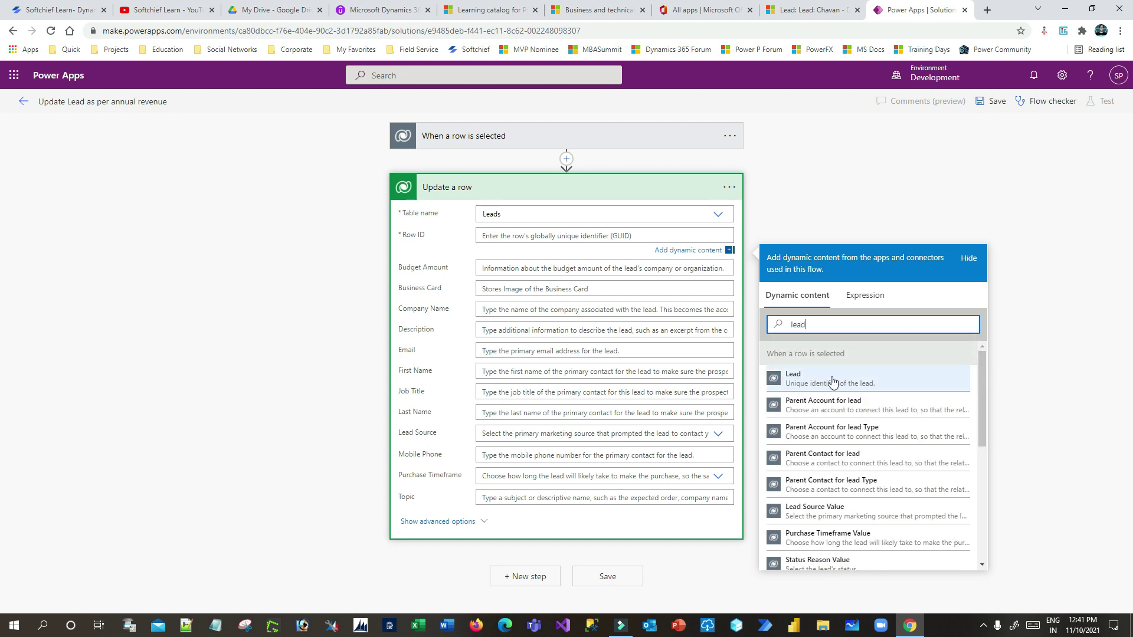
pyautogui.click(864, 382)
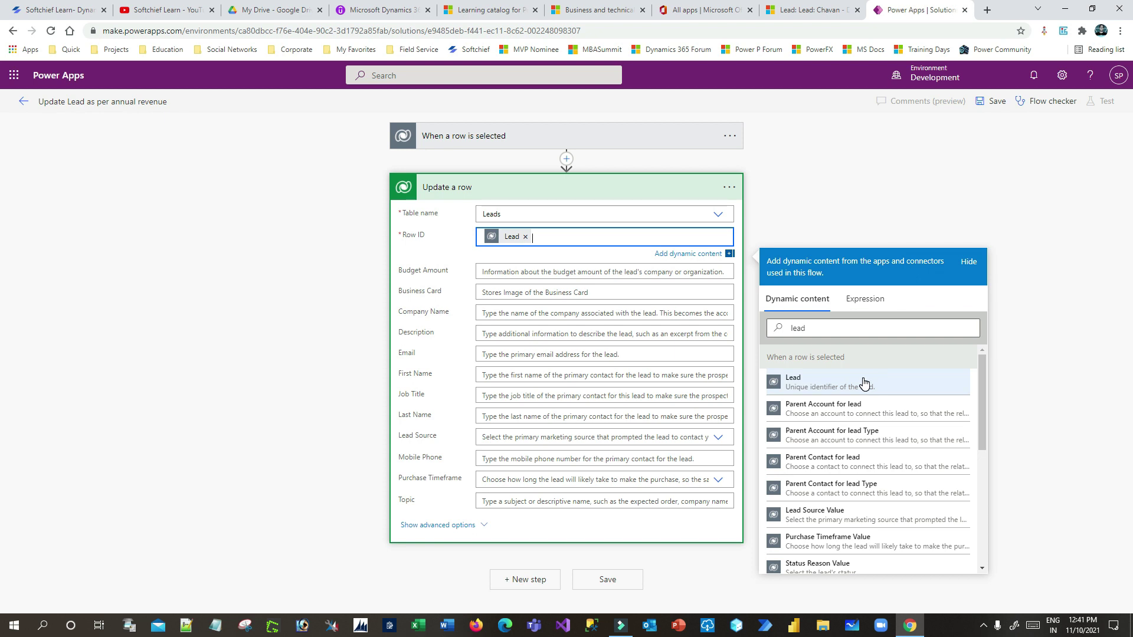
# Fill the Description field of the Update a row action with the trigger's Feedback dynamic content.
pyautogui.click(492, 337)
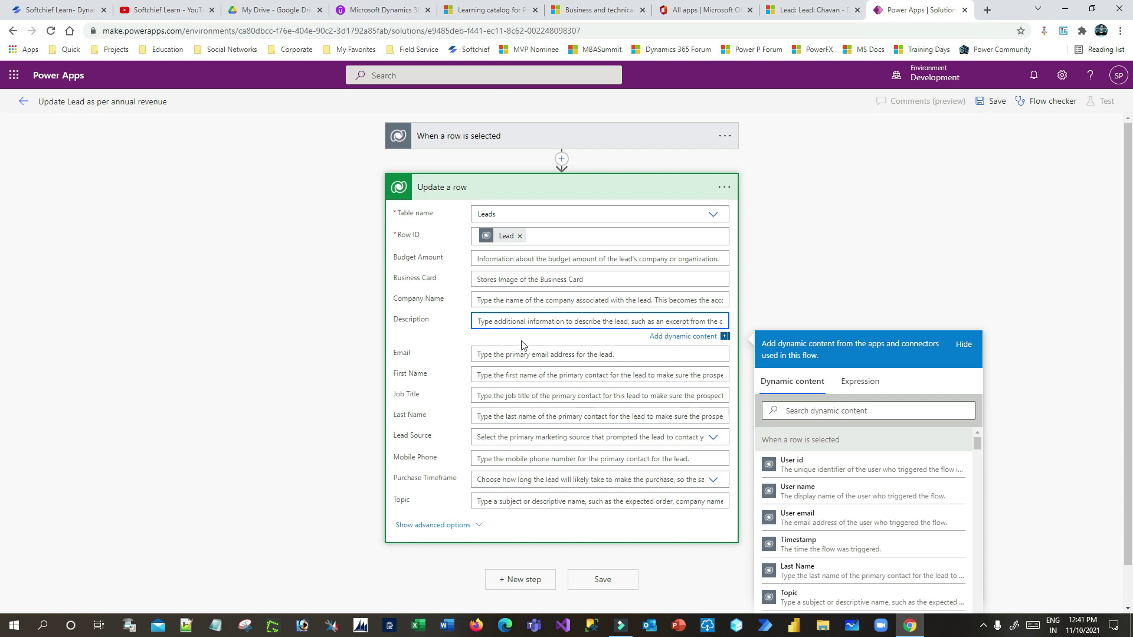
pyautogui.click(490, 136)
pyautogui.click(498, 142)
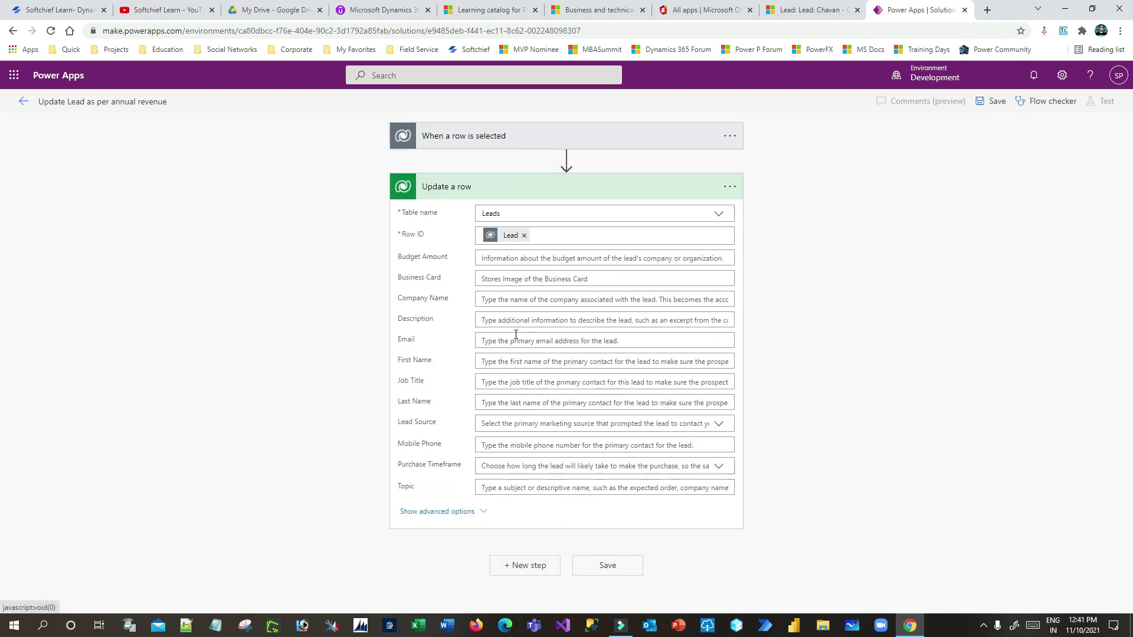
pyautogui.click(498, 321)
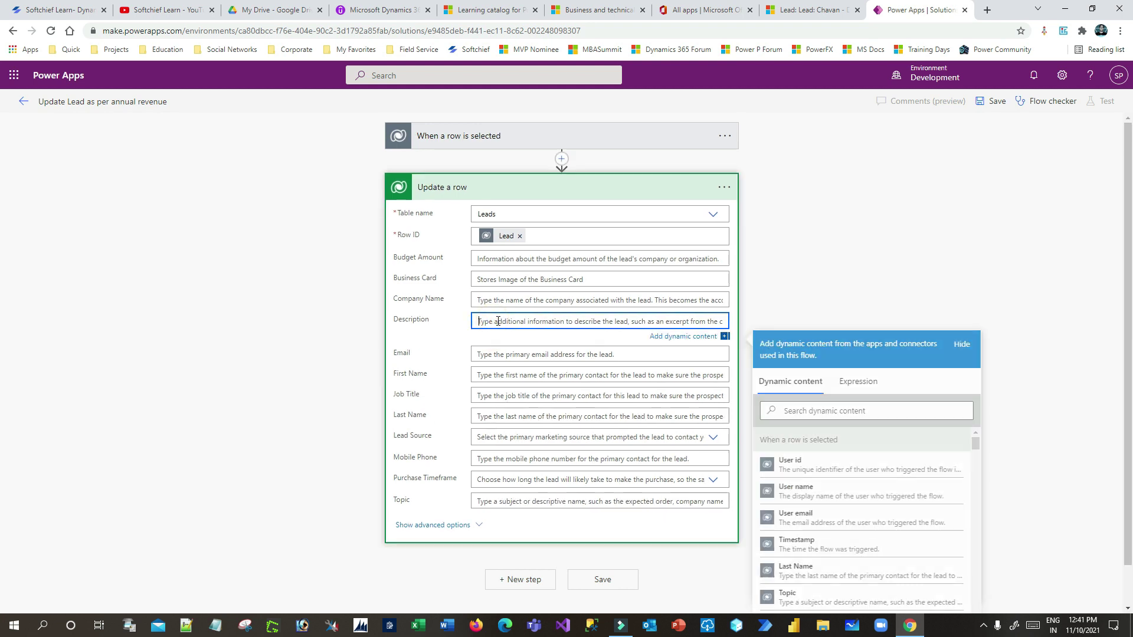
pyautogui.click(816, 410)
pyautogui.write('feed')
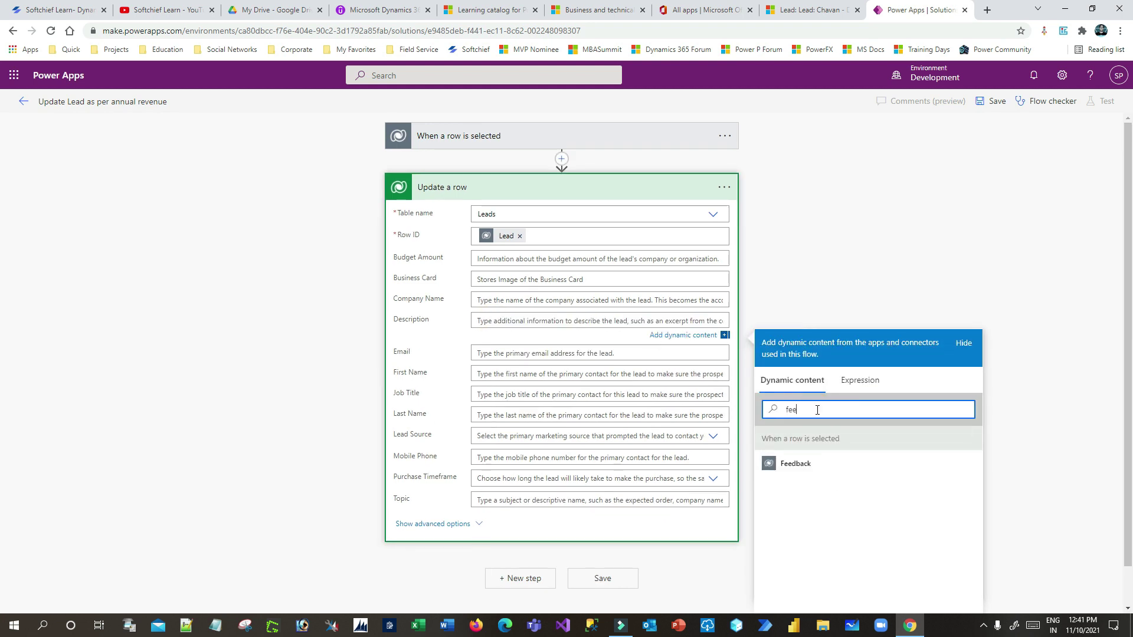
pyautogui.moveTo(769, 437); pyautogui.dragTo(844, 439)
pyautogui.click(793, 463)
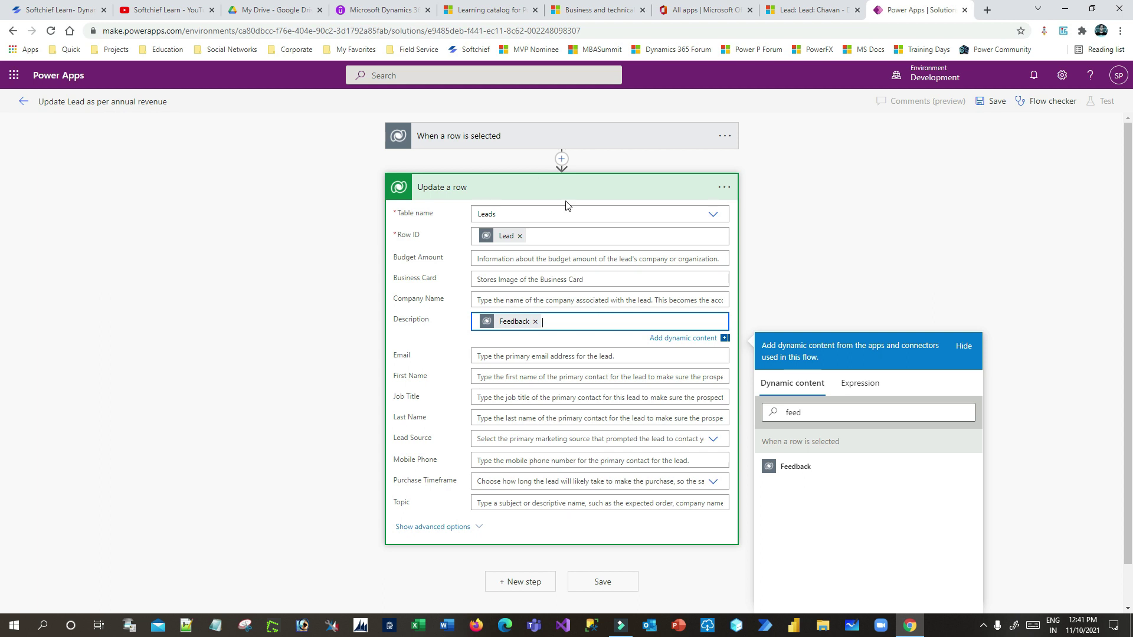
# Insert a Condition control between the row-selected trigger and the Update a row action.
pyautogui.click(561, 160)
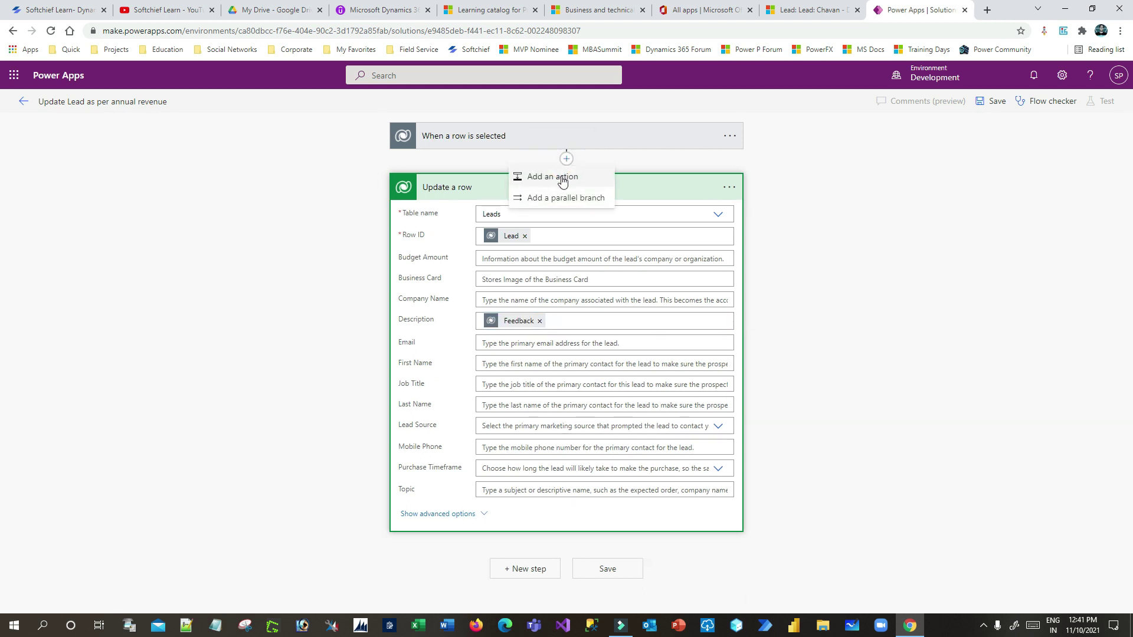
pyautogui.click(561, 177)
pyautogui.click(423, 282)
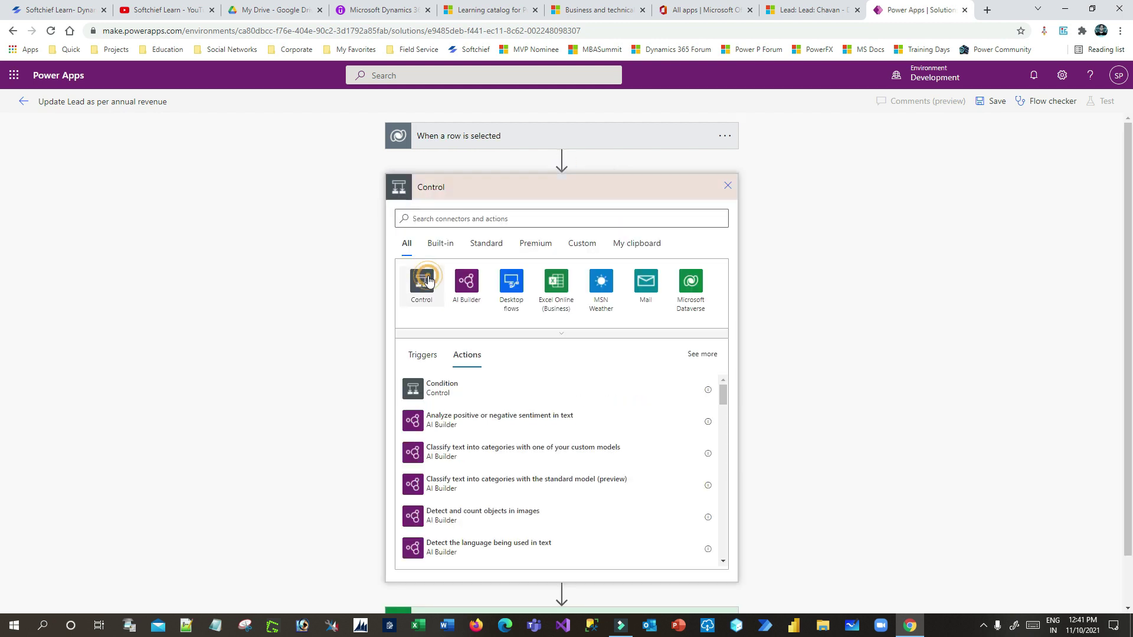
pyautogui.click(434, 271)
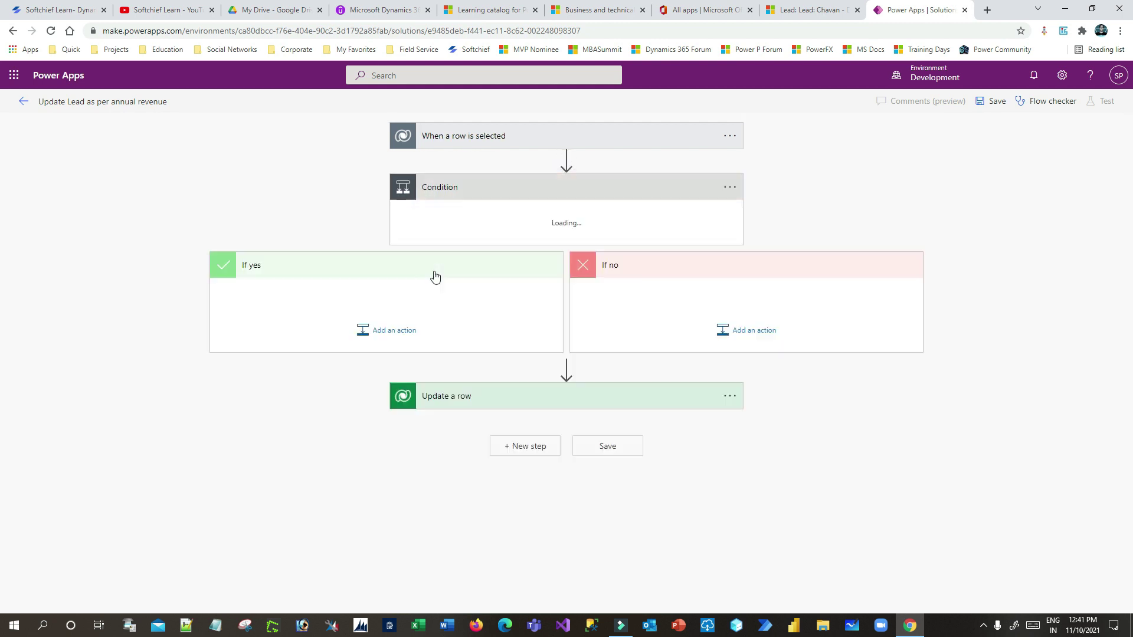
# Set the condition to check that the trigger's Annual Revenue is greater than 5000.
pyautogui.click(451, 225)
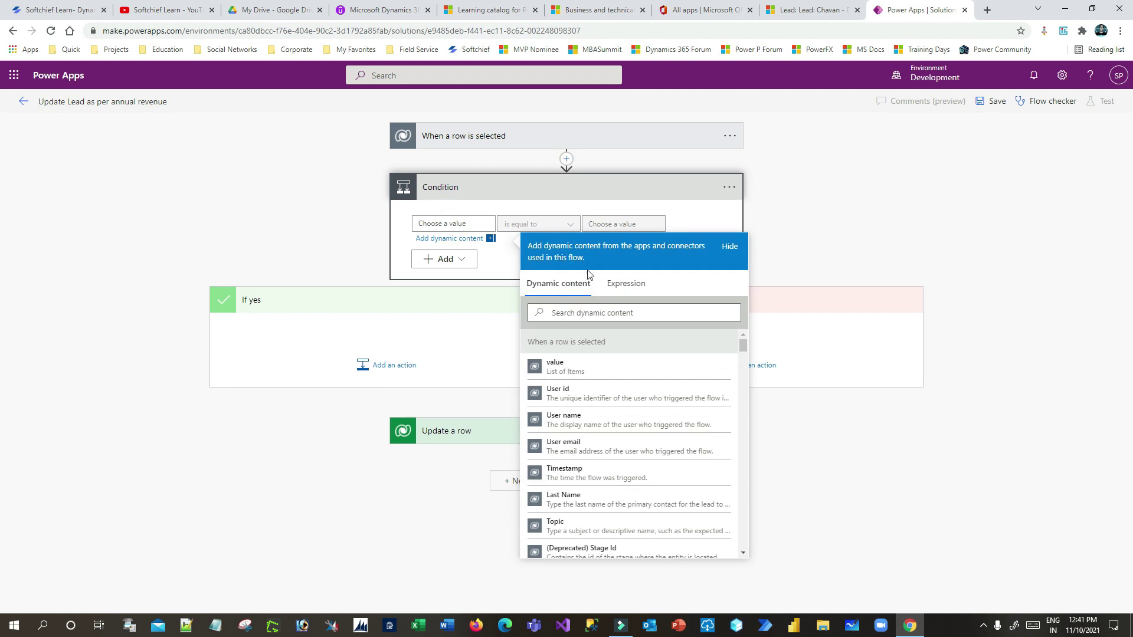
pyautogui.click(581, 311)
pyautogui.write('annu')
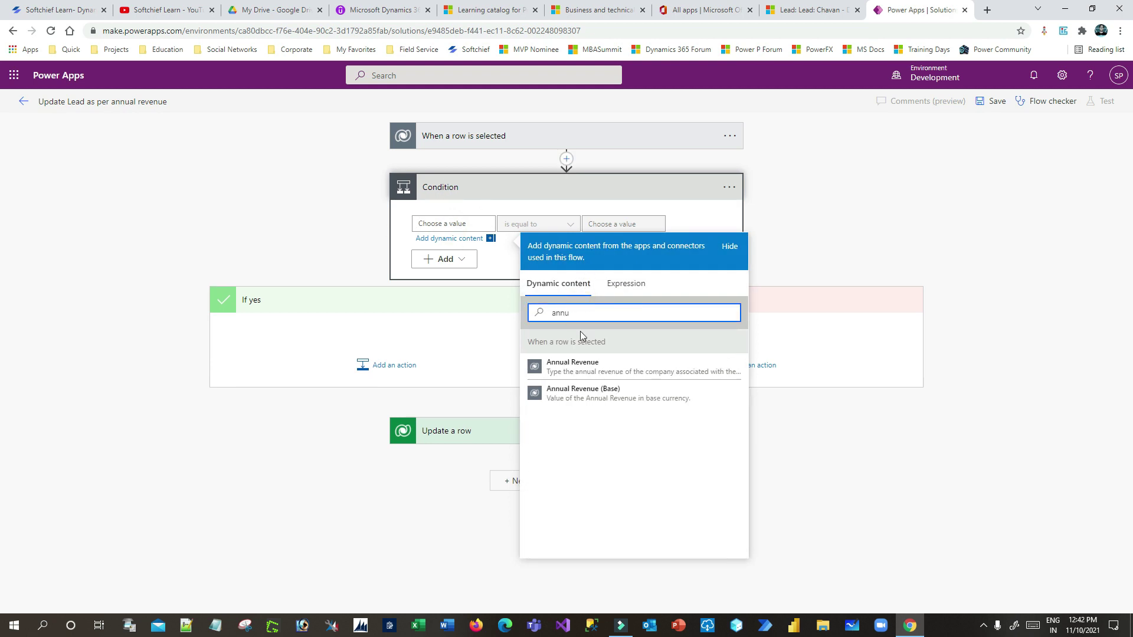
pyautogui.click(582, 367)
pyautogui.click(565, 230)
pyautogui.click(540, 287)
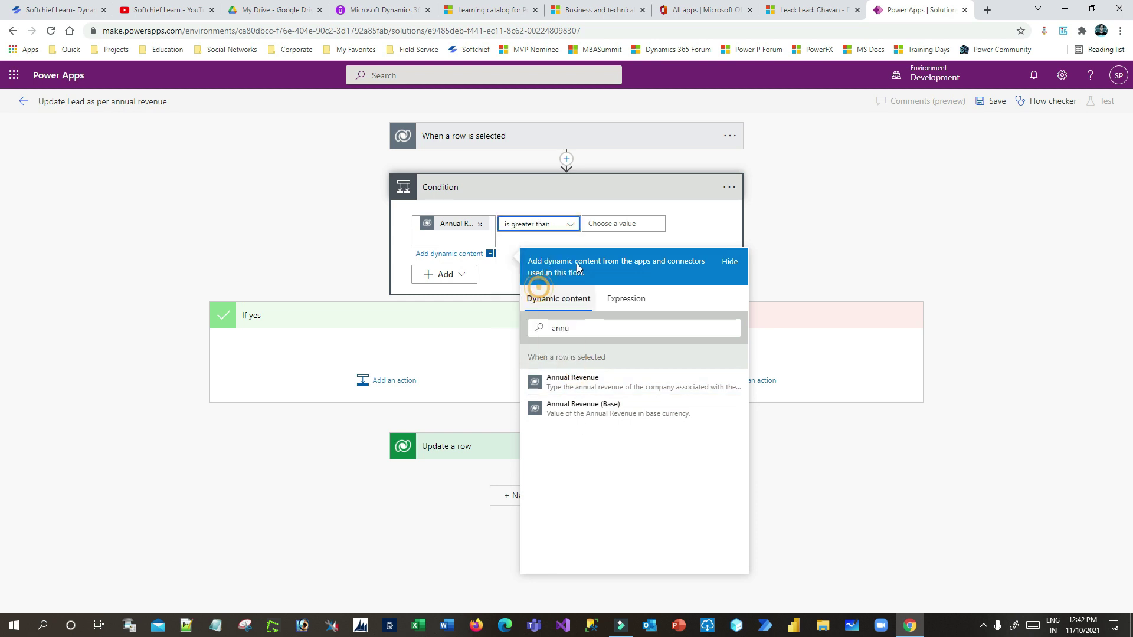
pyautogui.click(610, 224)
pyautogui.write('5000')
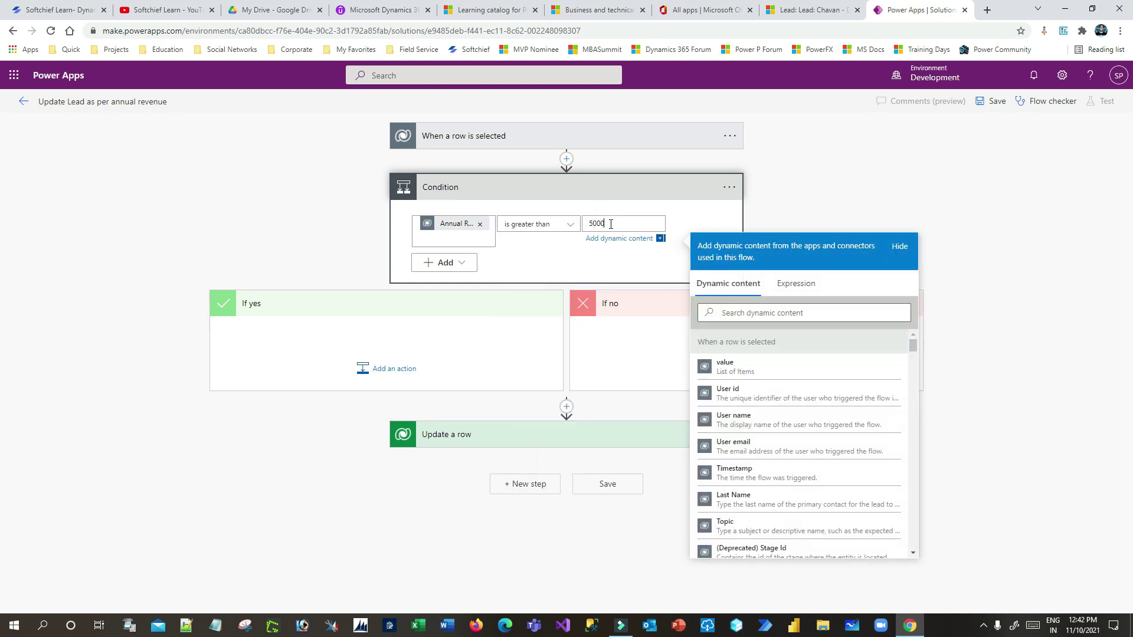
pyautogui.click(604, 257)
# Move the Update a row action into the If yes branch and prefix its Feedback description with "VIP Customer -".
pyautogui.moveTo(485, 440); pyautogui.dragTo(422, 359)
pyautogui.click(397, 357)
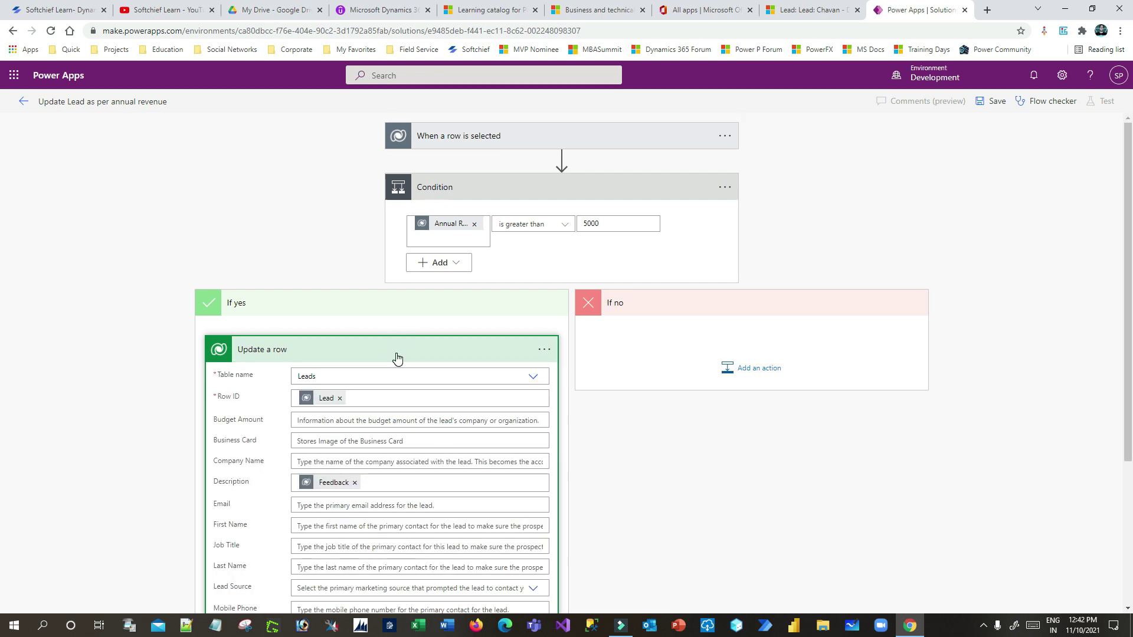
pyautogui.scroll(-2, 353, 372)
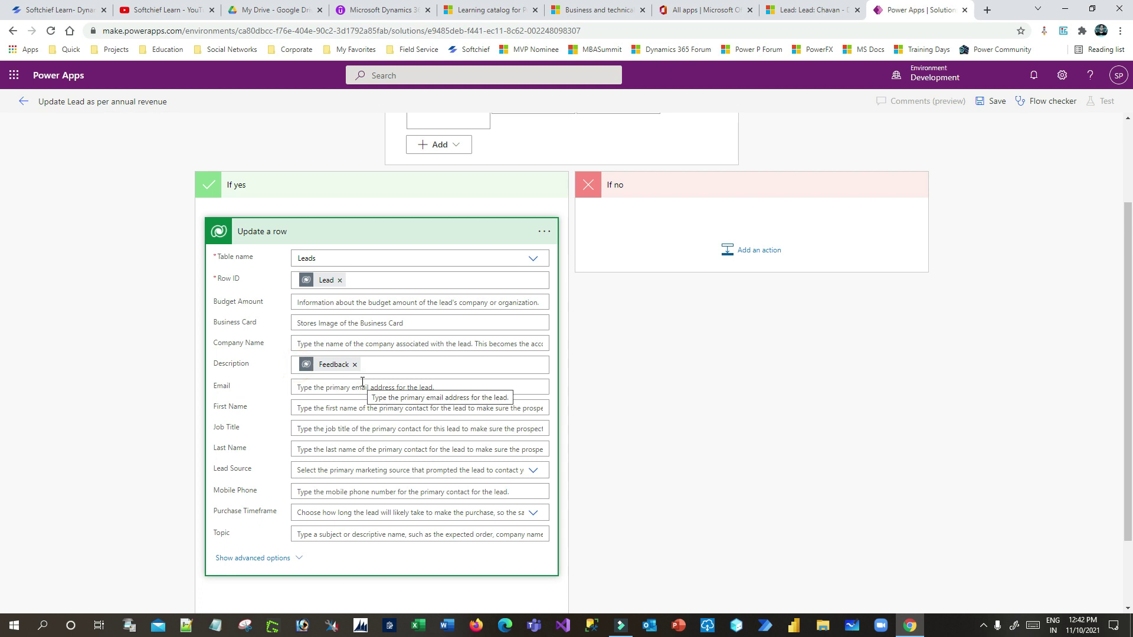
pyautogui.click(390, 361)
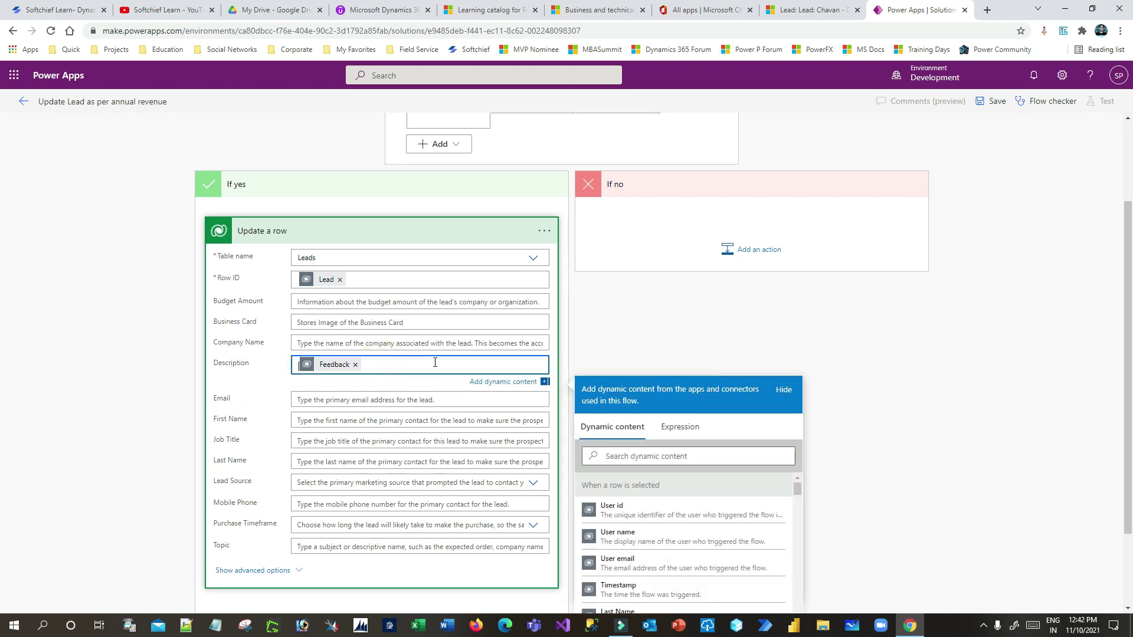
pyautogui.write('VIP Customer -')
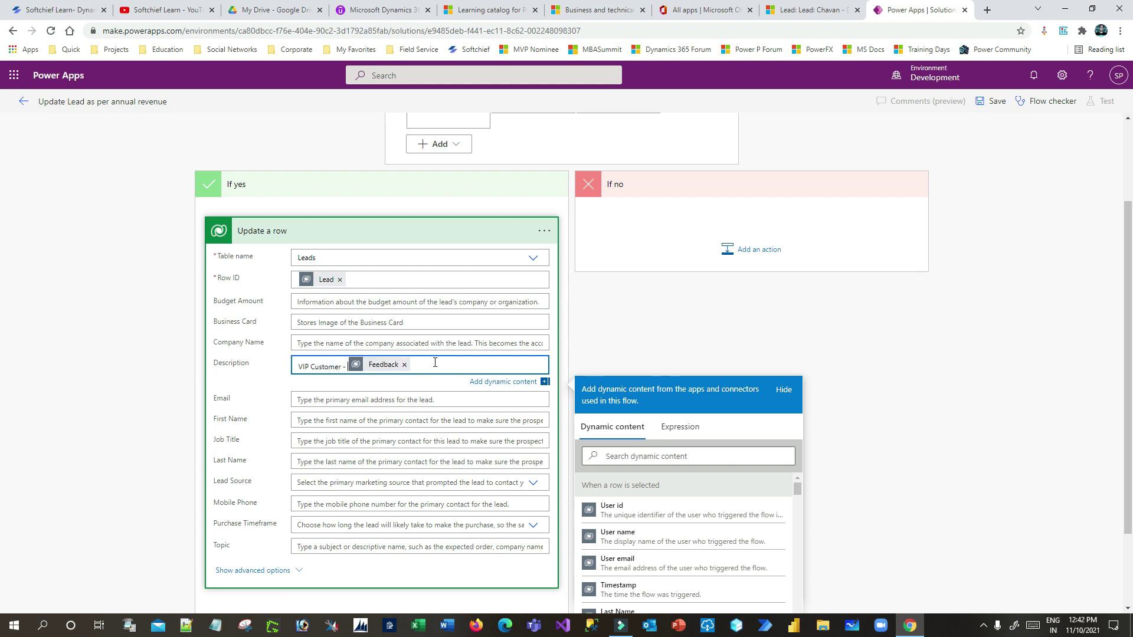
pyautogui.click(735, 288)
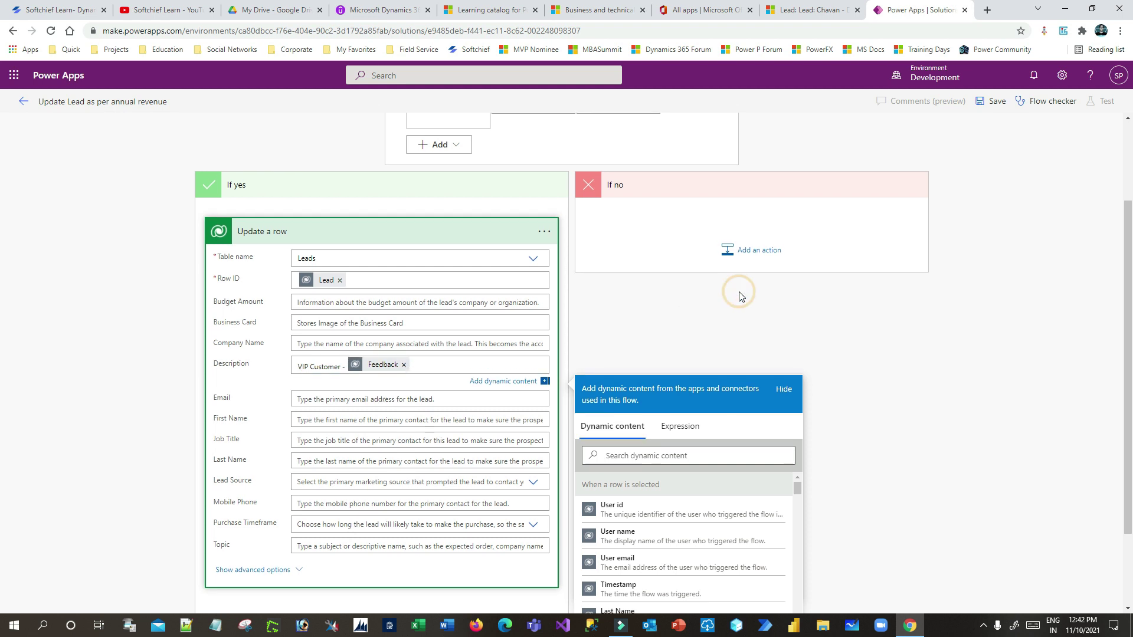
pyautogui.scroll(2, 708, 295)
pyautogui.scroll(-1, 636, 304)
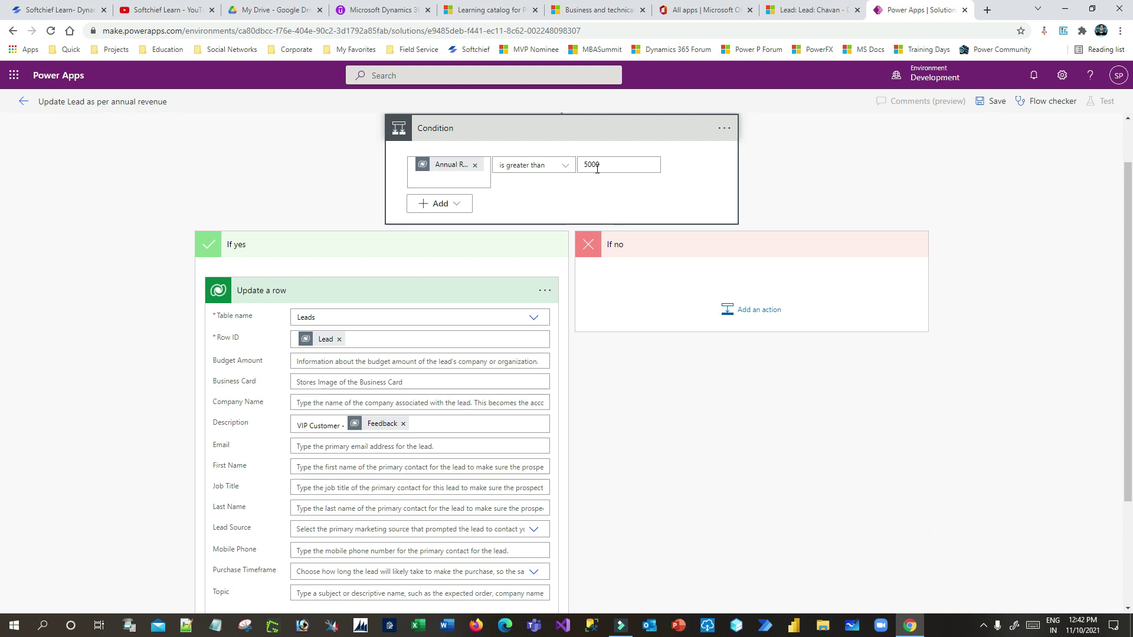
pyautogui.click(454, 290)
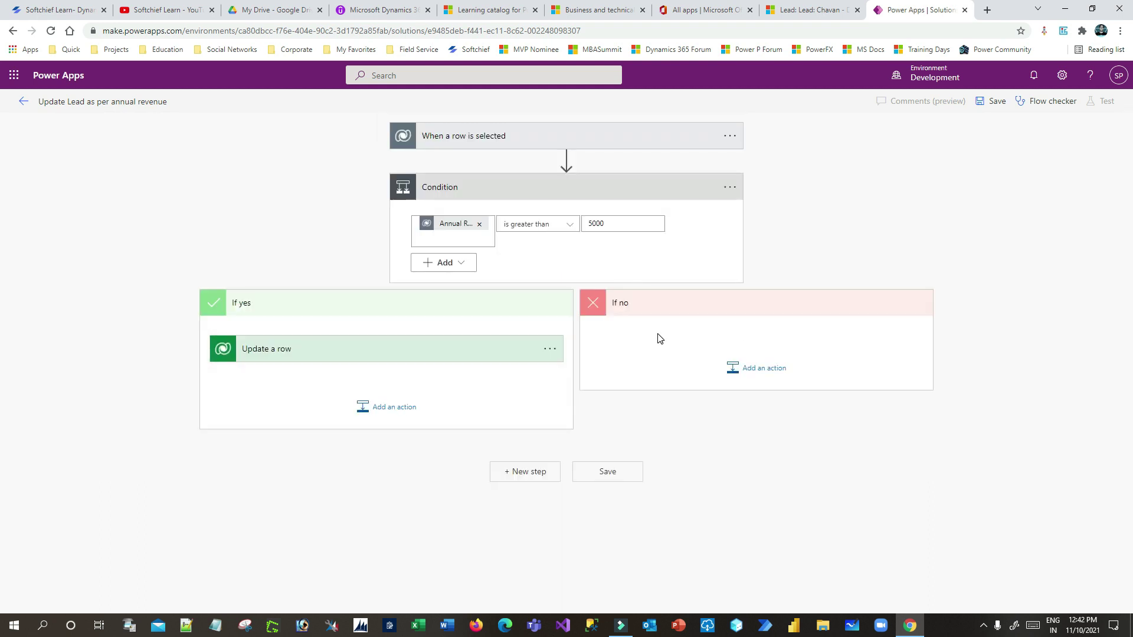
# Add a Microsoft Dataverse Update a row action to the condition's If no branch.
pyautogui.click(771, 370)
pyautogui.scroll(-4, 772, 372)
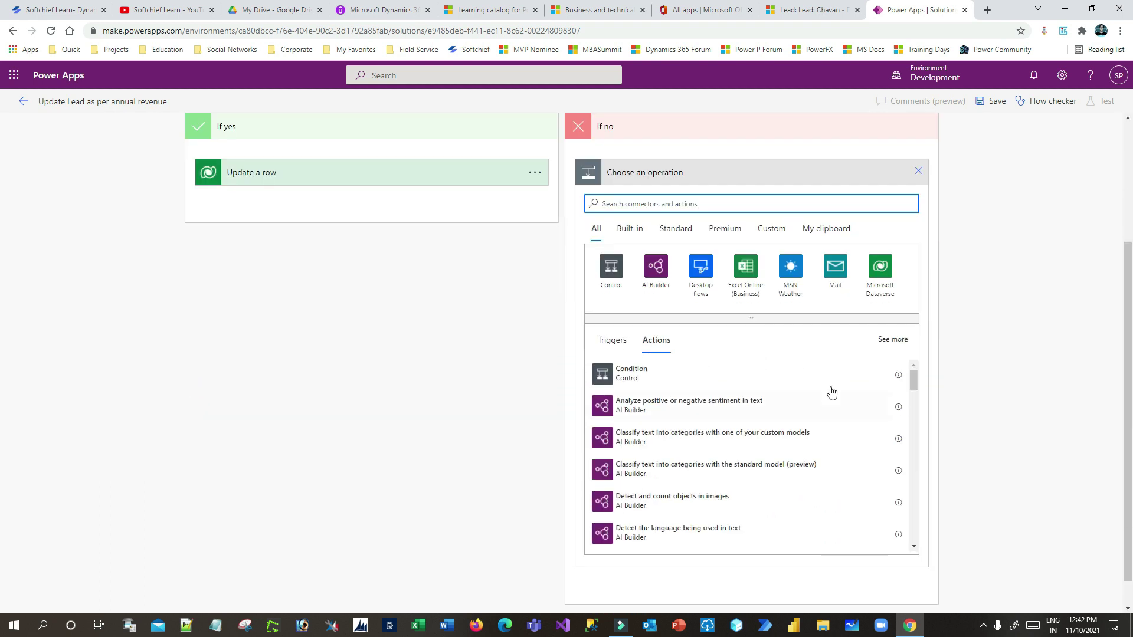
pyautogui.scroll(3, 810, 397)
pyautogui.click(884, 383)
pyautogui.scroll(-1, 708, 519)
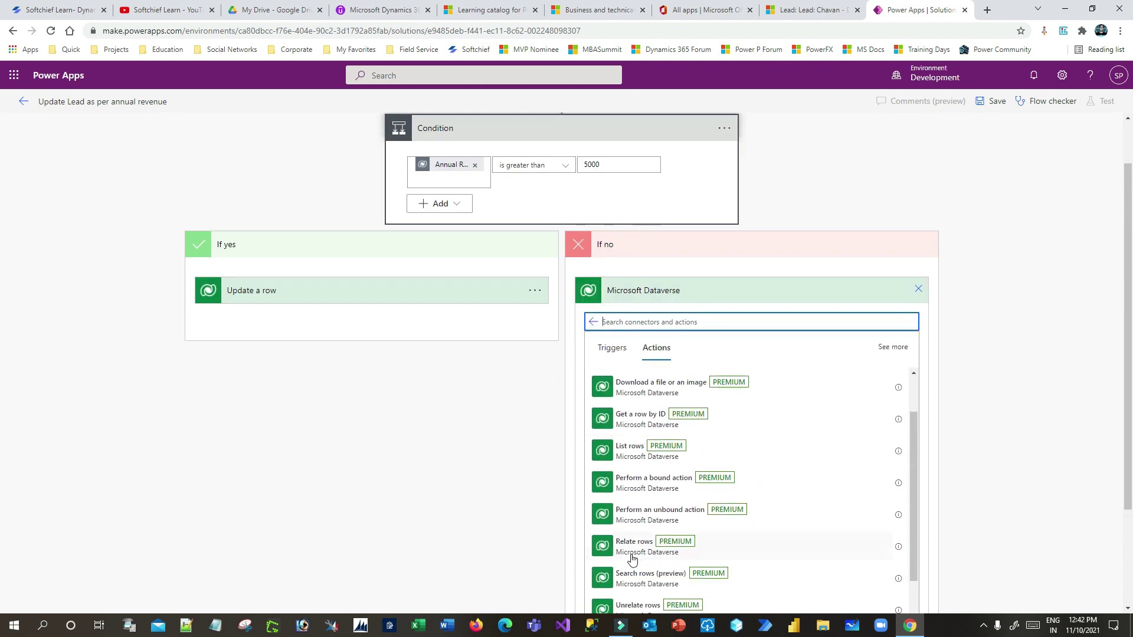
pyautogui.scroll(-2, 659, 580)
pyautogui.click(659, 579)
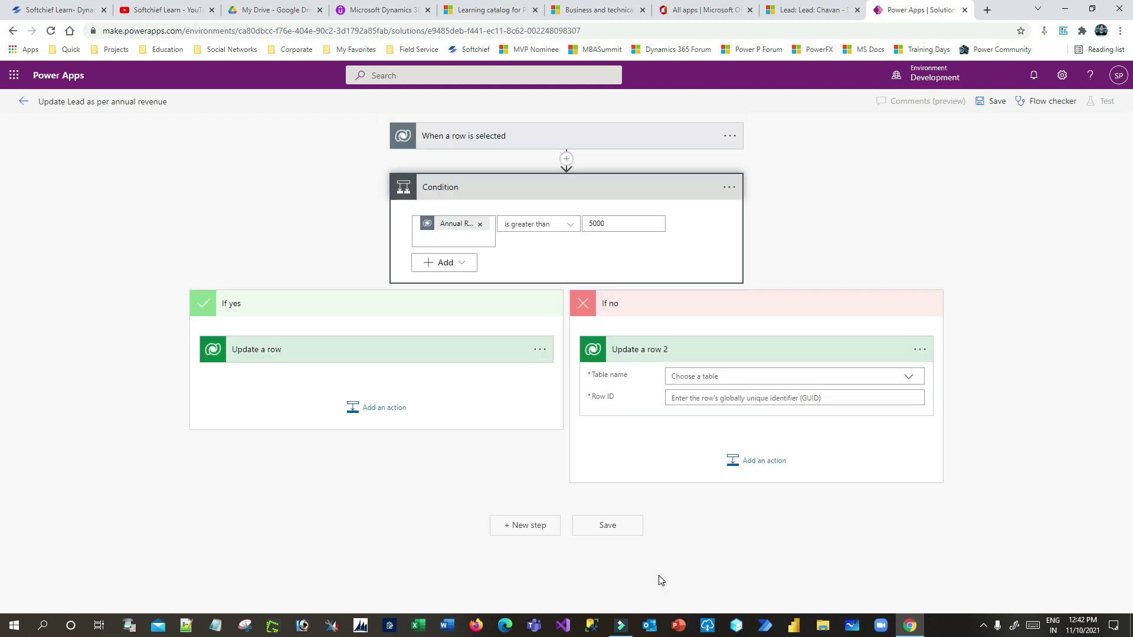
# Set the new Update a row 2 action's table to Leads and its Row ID to the trigger's Lead unique identifier.
pyautogui.click(704, 379)
pyautogui.write('leads')
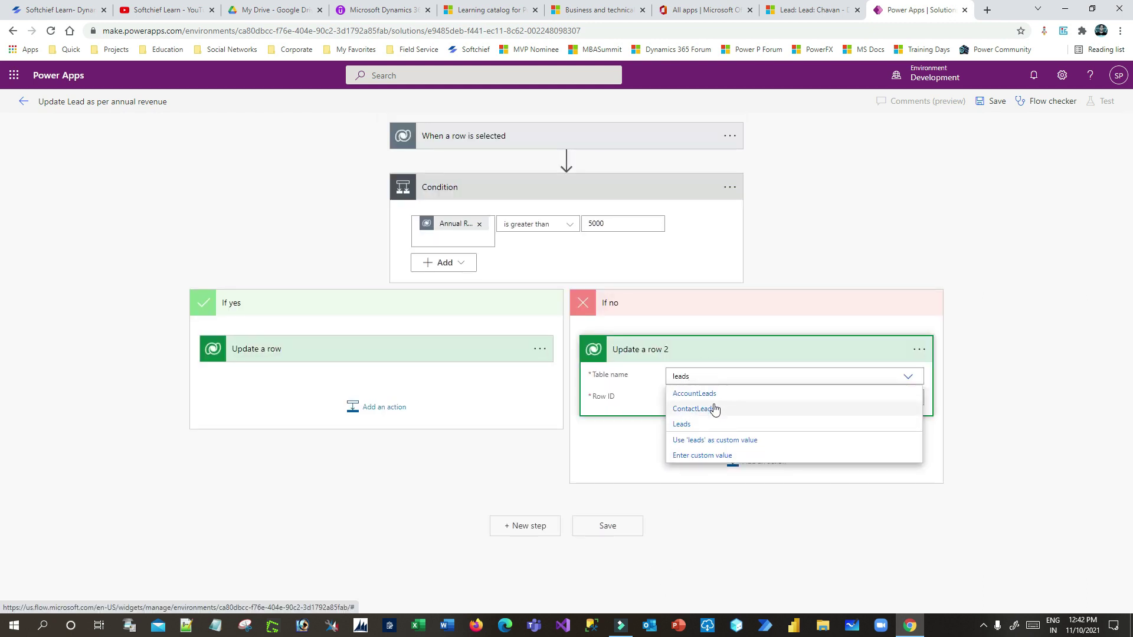
pyautogui.click(703, 425)
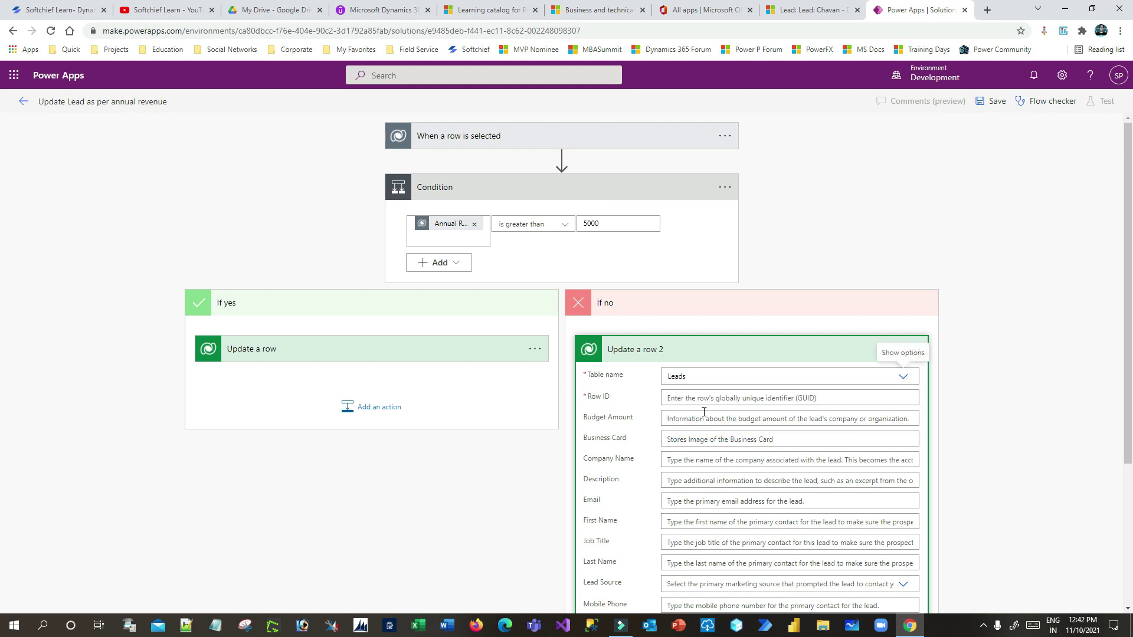
pyautogui.click(692, 399)
pyautogui.click(988, 485)
pyautogui.write('lead')
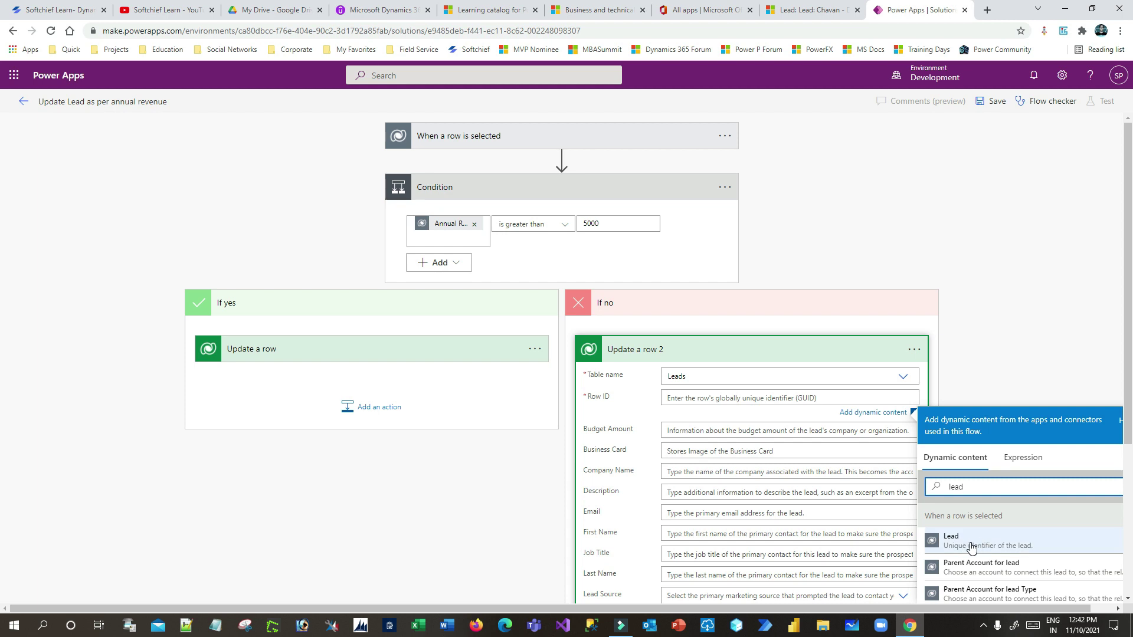
pyautogui.click(967, 539)
# Fill the Description of Update a row 2 with "Normal Customer -" followed by the trigger's Feedback dynamic content, and collapse the action.
pyautogui.scroll(-2, 673, 459)
pyautogui.click(679, 377)
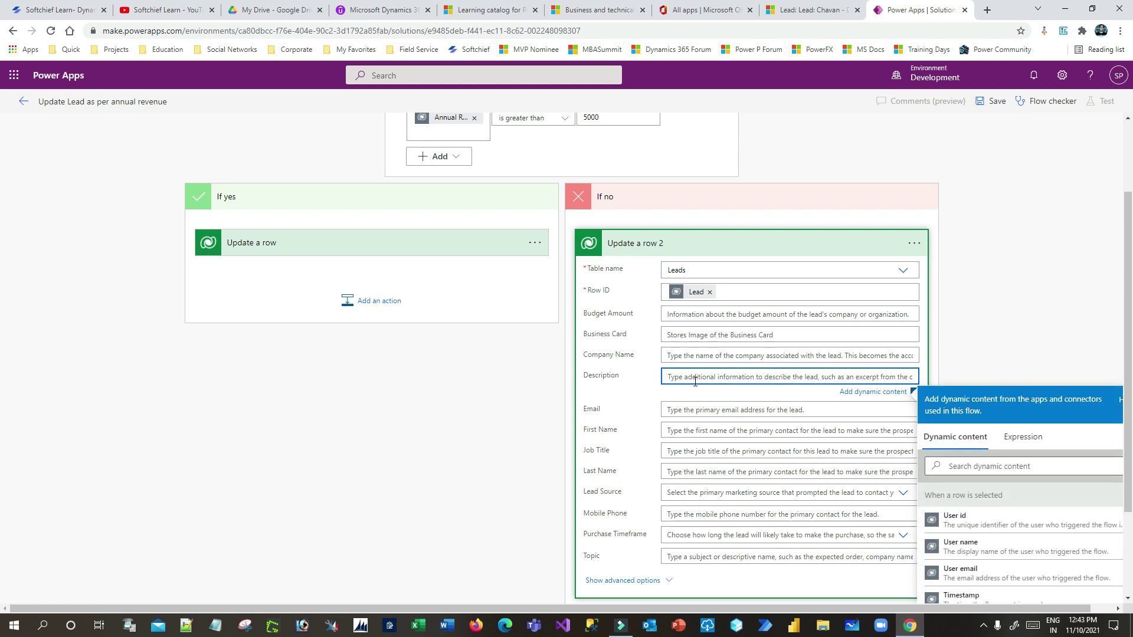
pyautogui.write('Normal Customer -')
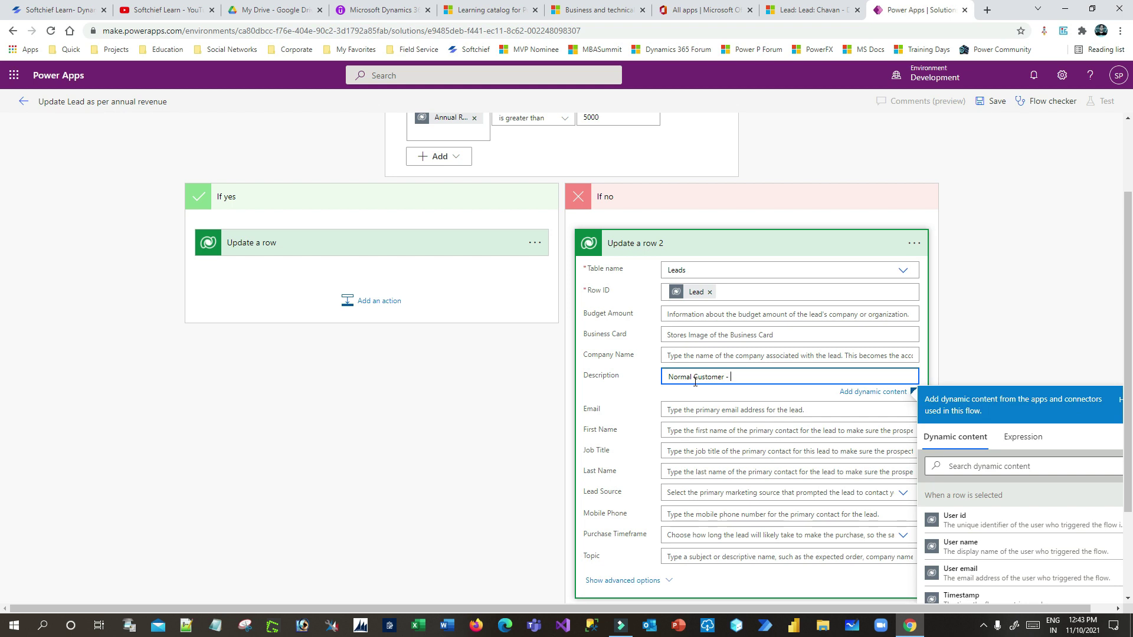
pyautogui.scroll(1, 506, 192)
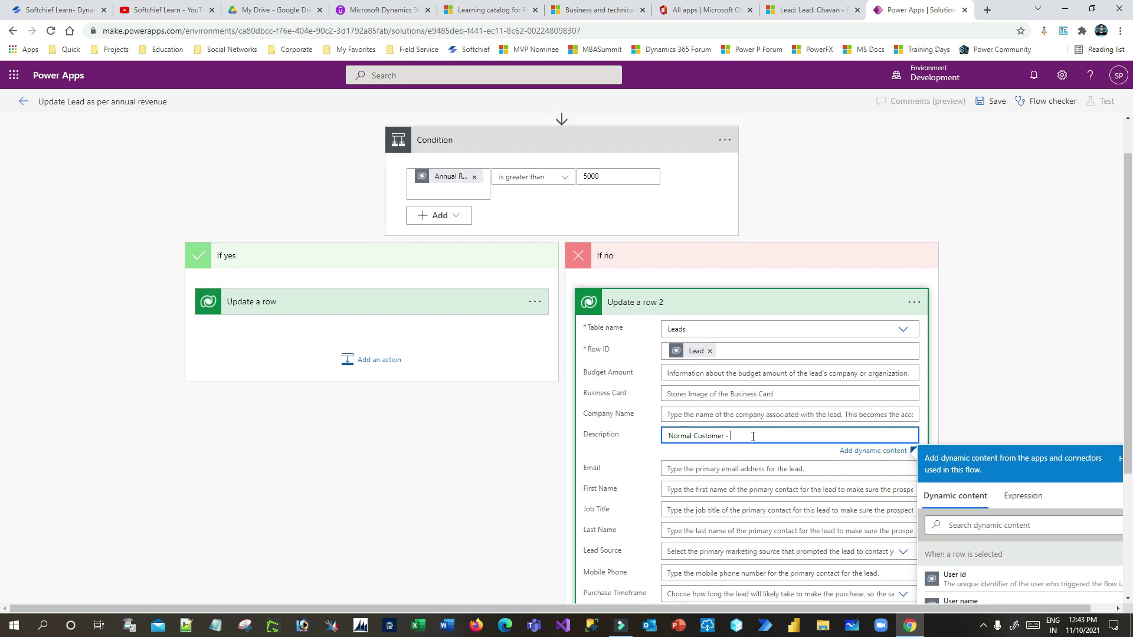
pyautogui.click(970, 525)
pyautogui.write('feed')
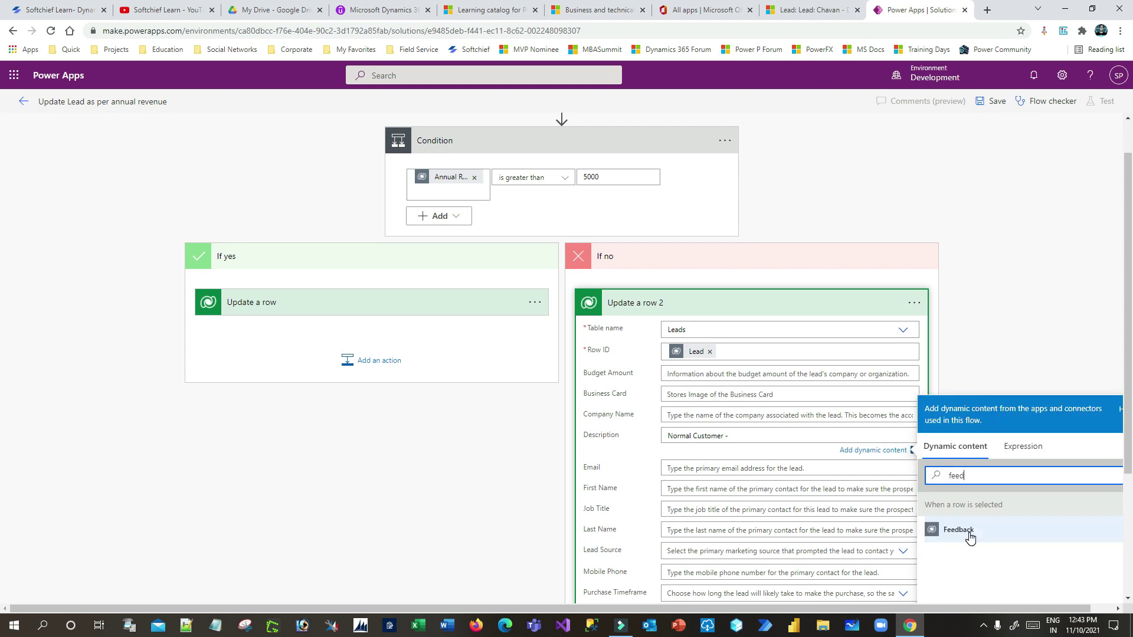
pyautogui.click(967, 531)
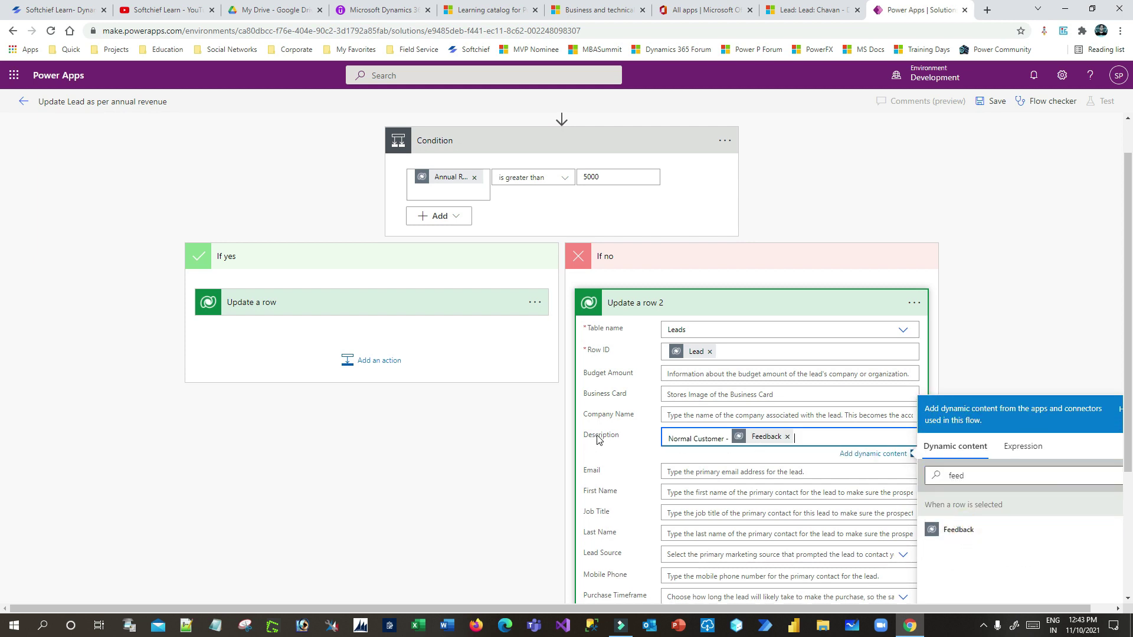
pyautogui.click(700, 302)
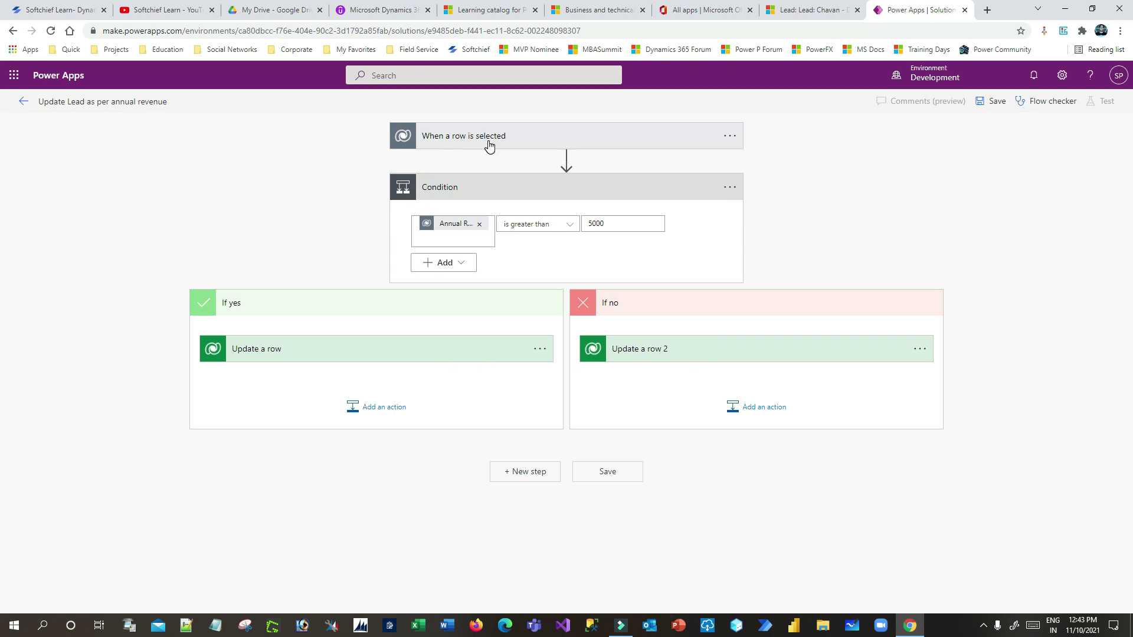
# Switch to the open lead record in Dynamics 365 and look at its available Flow commands.
pyautogui.click(795, 11)
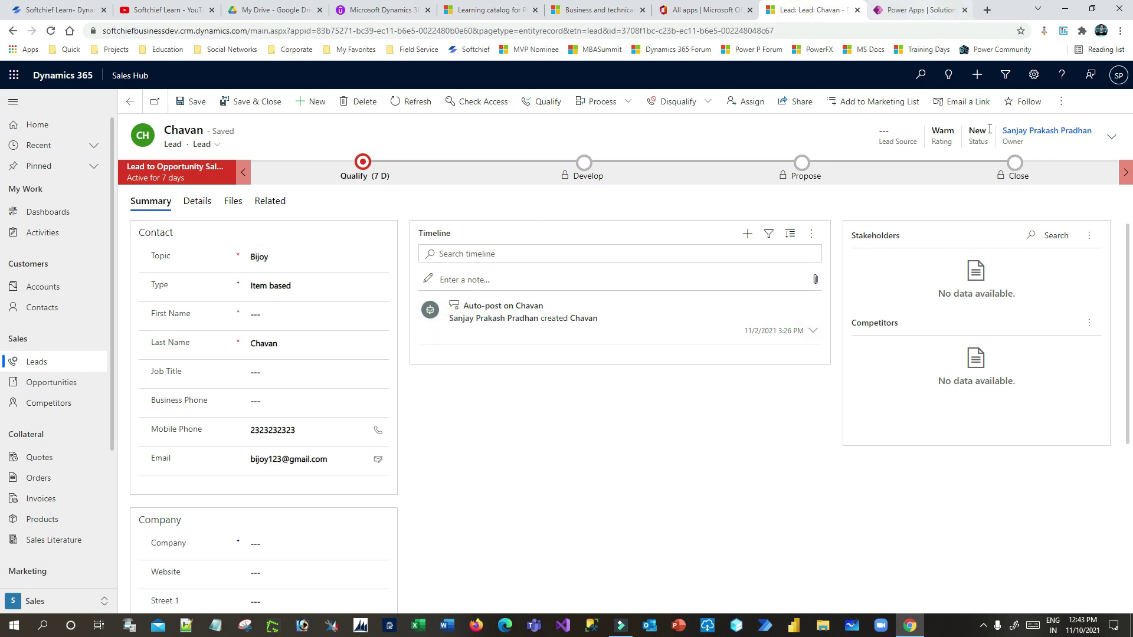
pyautogui.click(1060, 102)
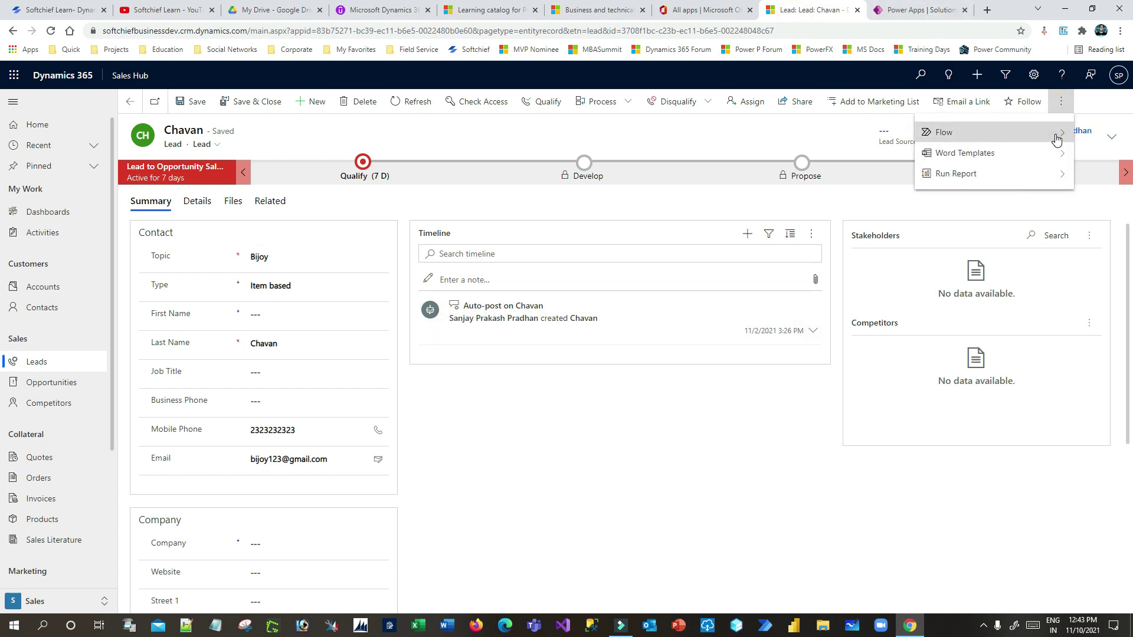
pyautogui.click(1055, 139)
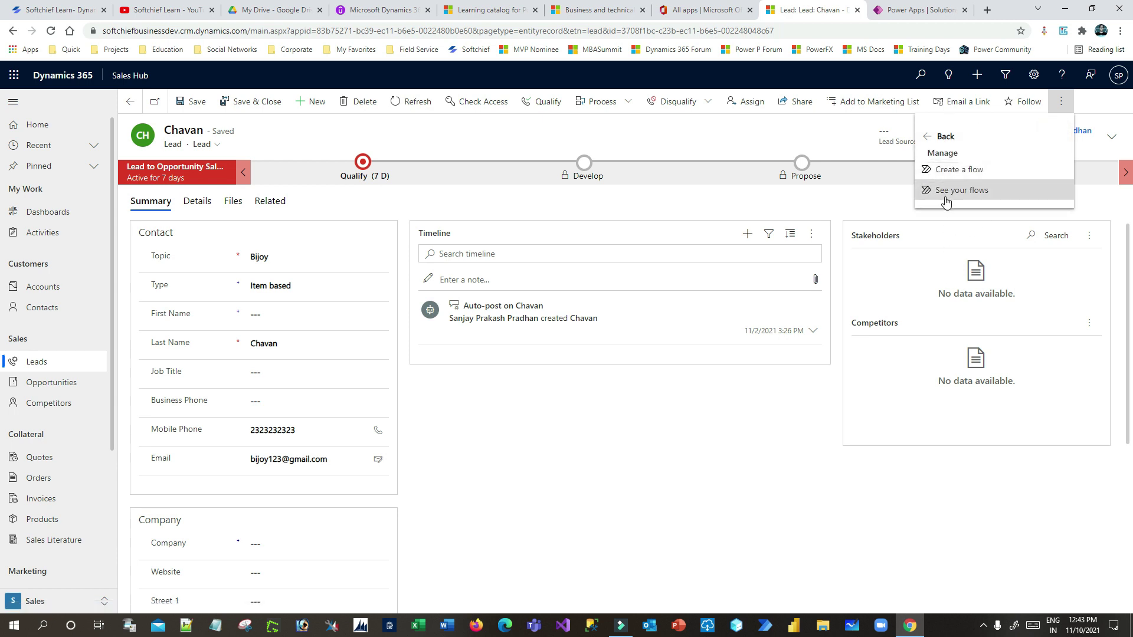
pyautogui.click(946, 195)
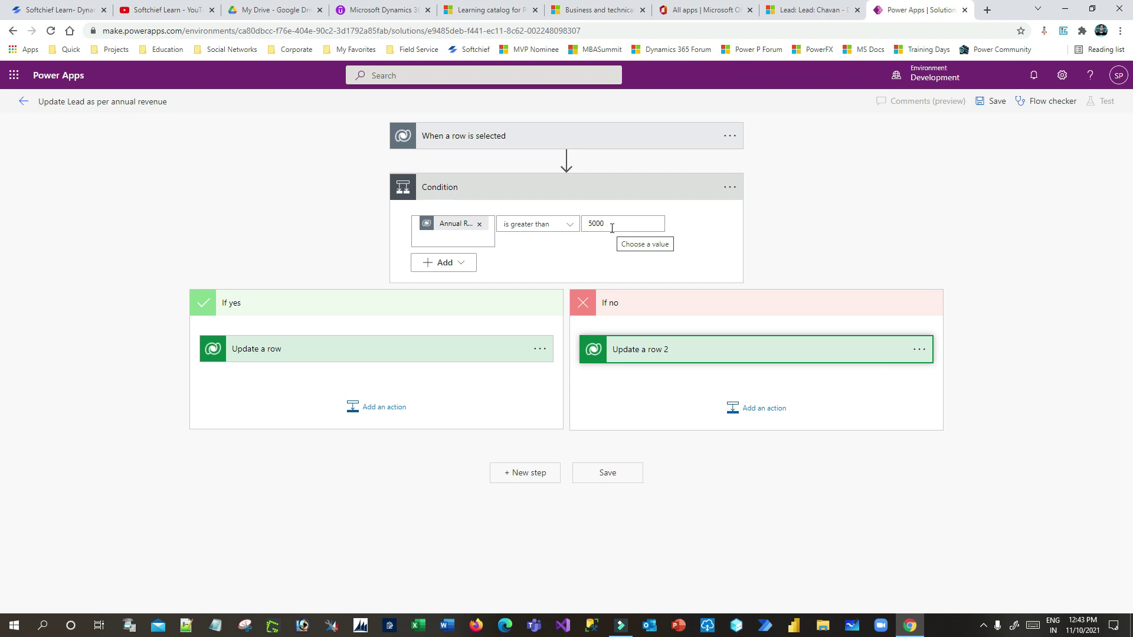
# Review the field settings of the Update a row actions in the If yes and If no branches.
pyautogui.click(367, 344)
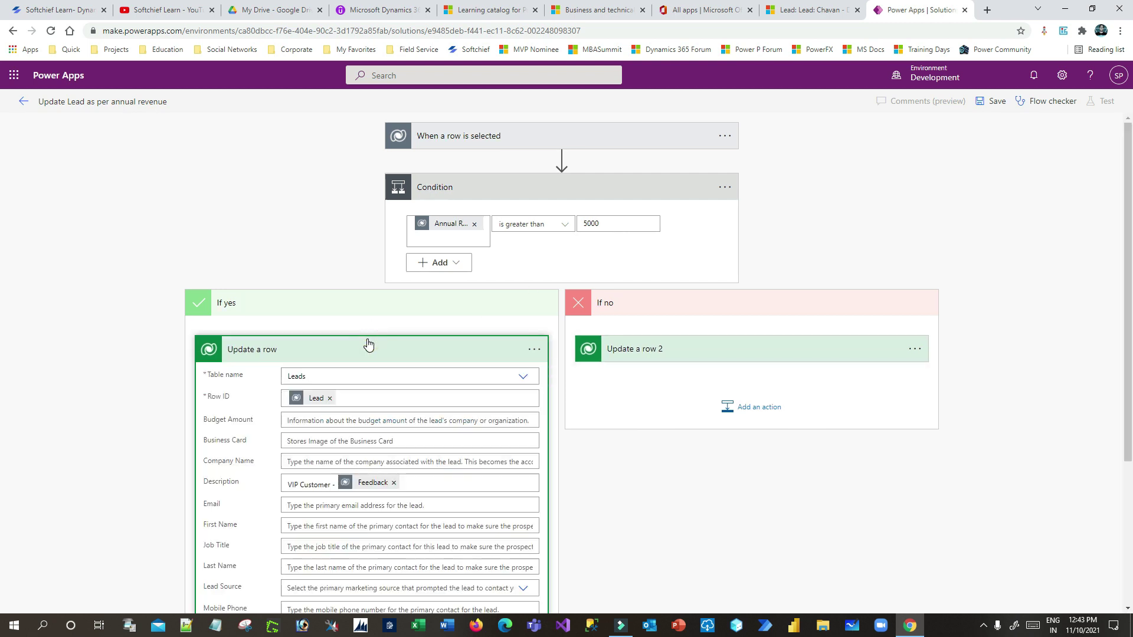
pyautogui.click(367, 344)
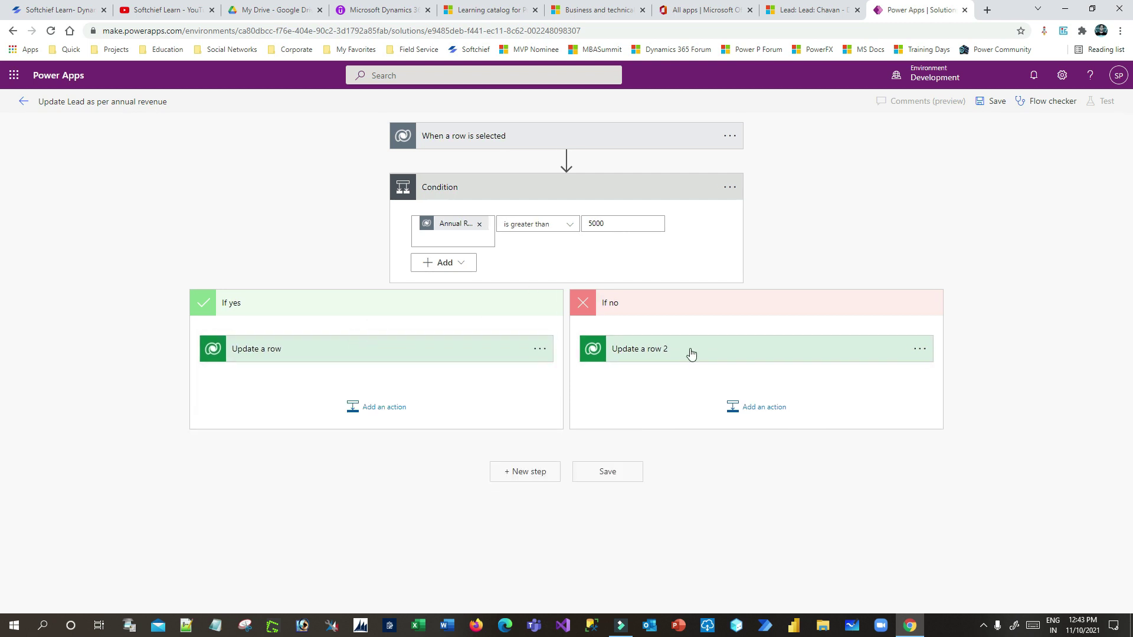
pyautogui.click(691, 353)
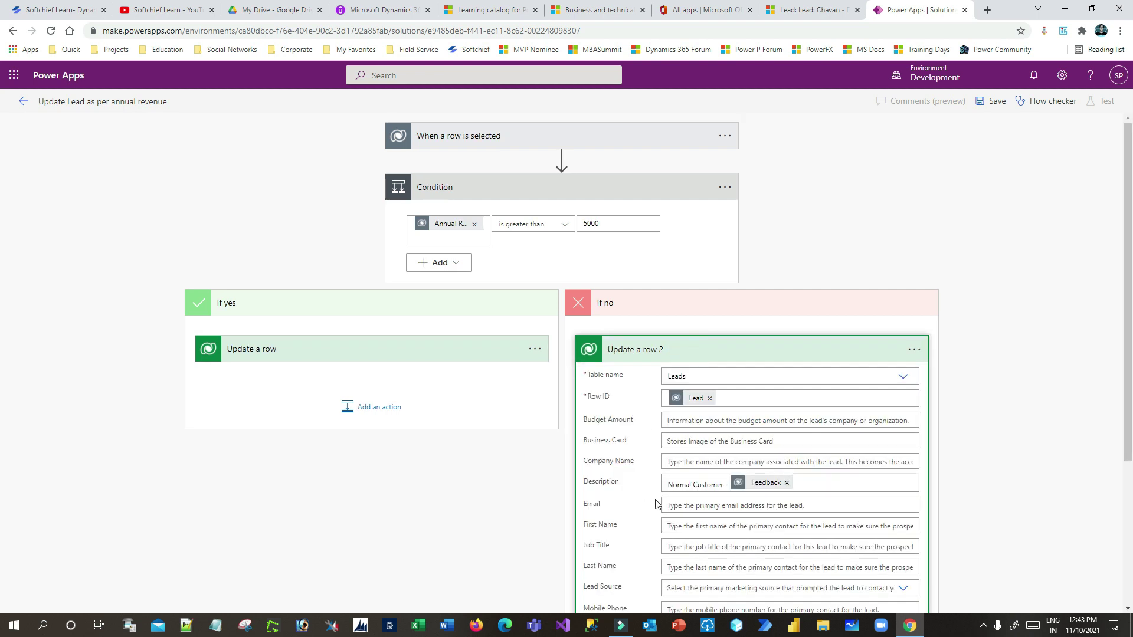
pyautogui.click(684, 351)
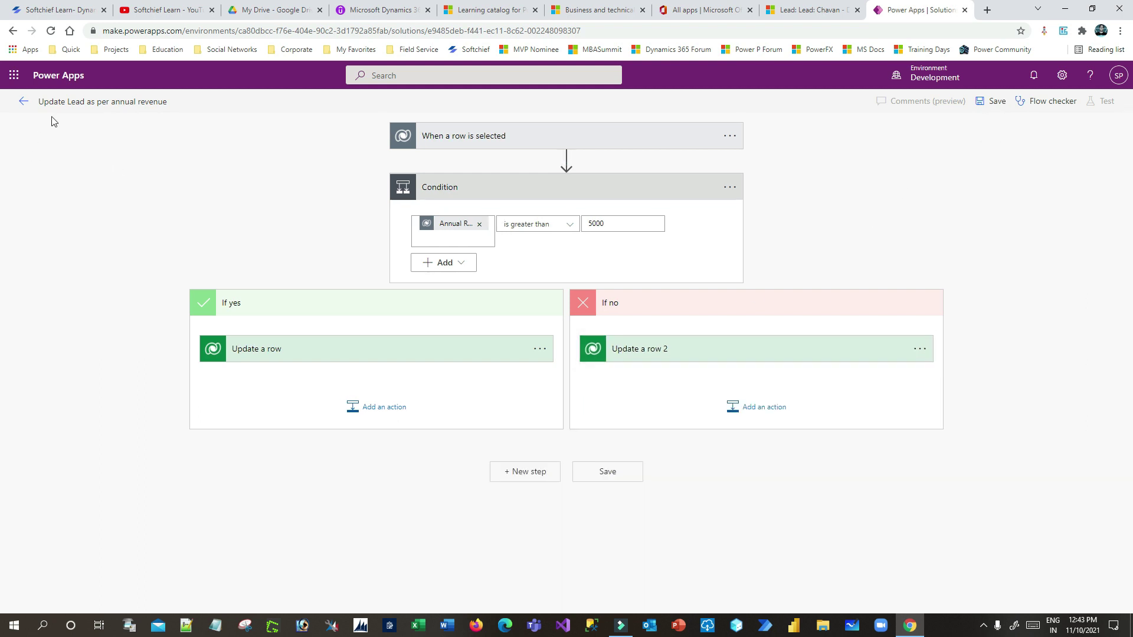
# Save the "Update Lead as per annual revenue" flow and publish all customizations from its solution.
pyautogui.click(82, 101)
pyautogui.click(84, 102)
pyautogui.click(996, 104)
pyautogui.click(23, 101)
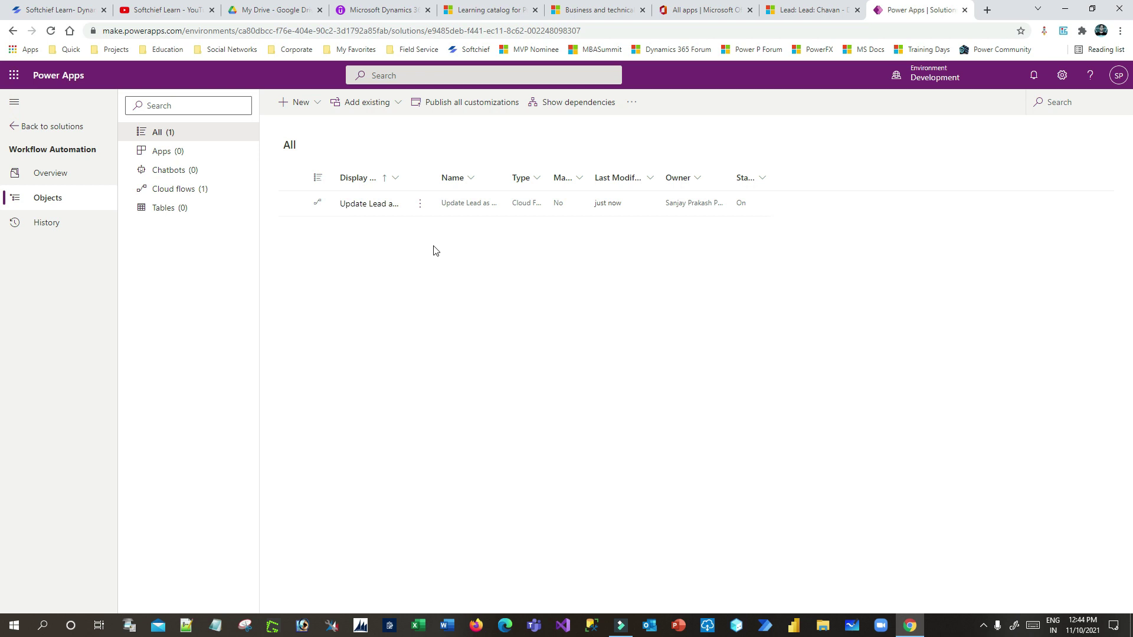
pyautogui.click(466, 108)
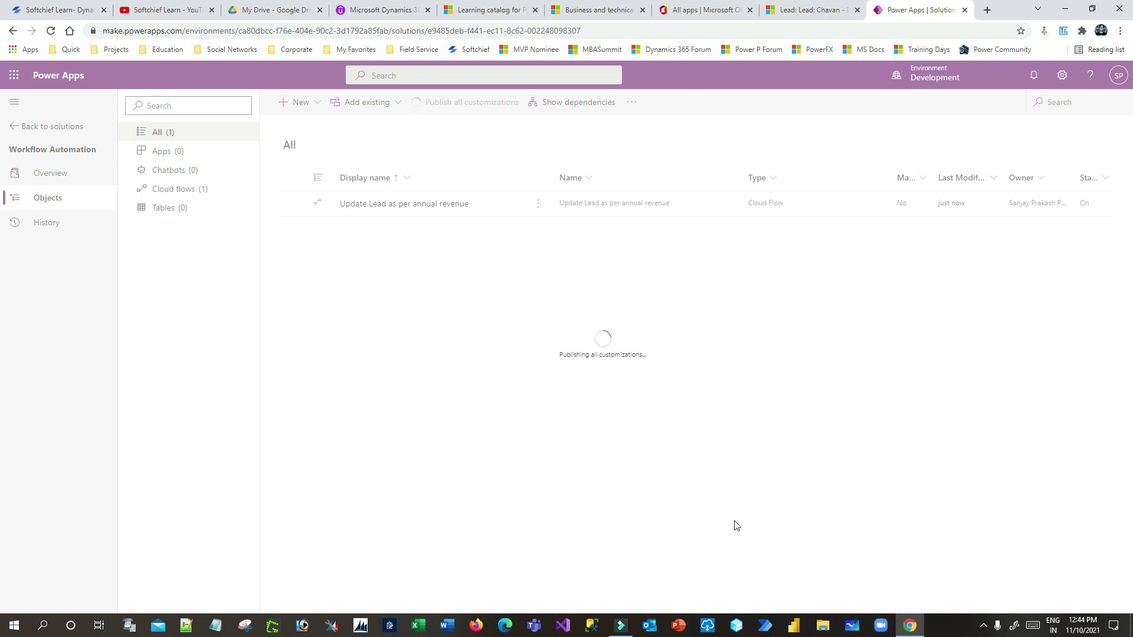
# Switch to the lead record in Dynamics 365 and reload it.
pyautogui.click(793, 10)
pyautogui.click(902, 10)
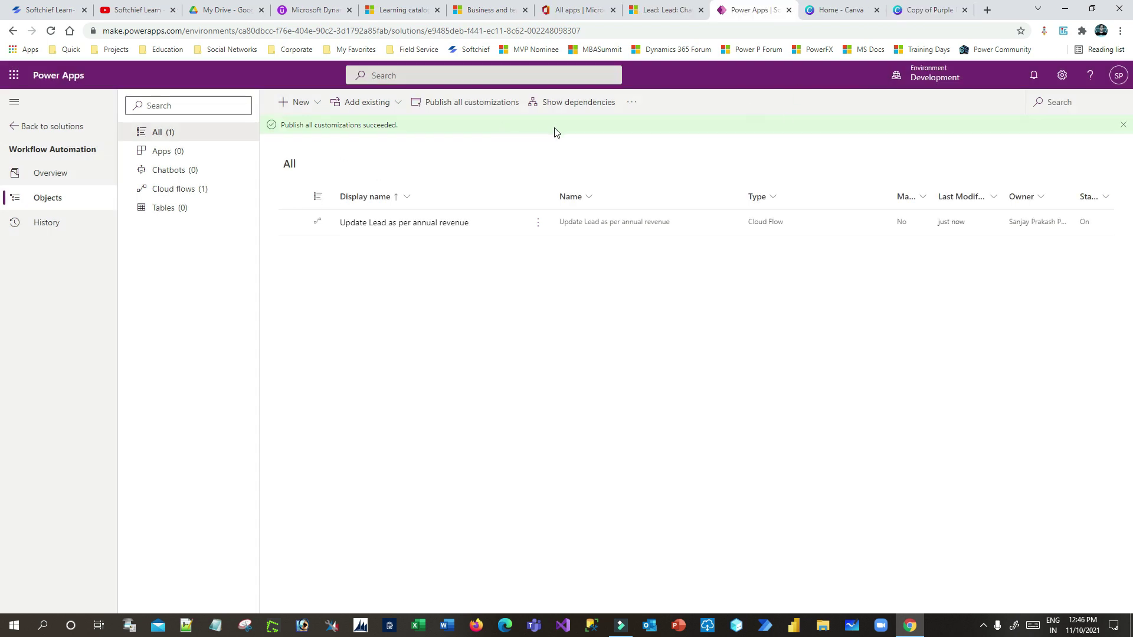
pyautogui.click(663, 13)
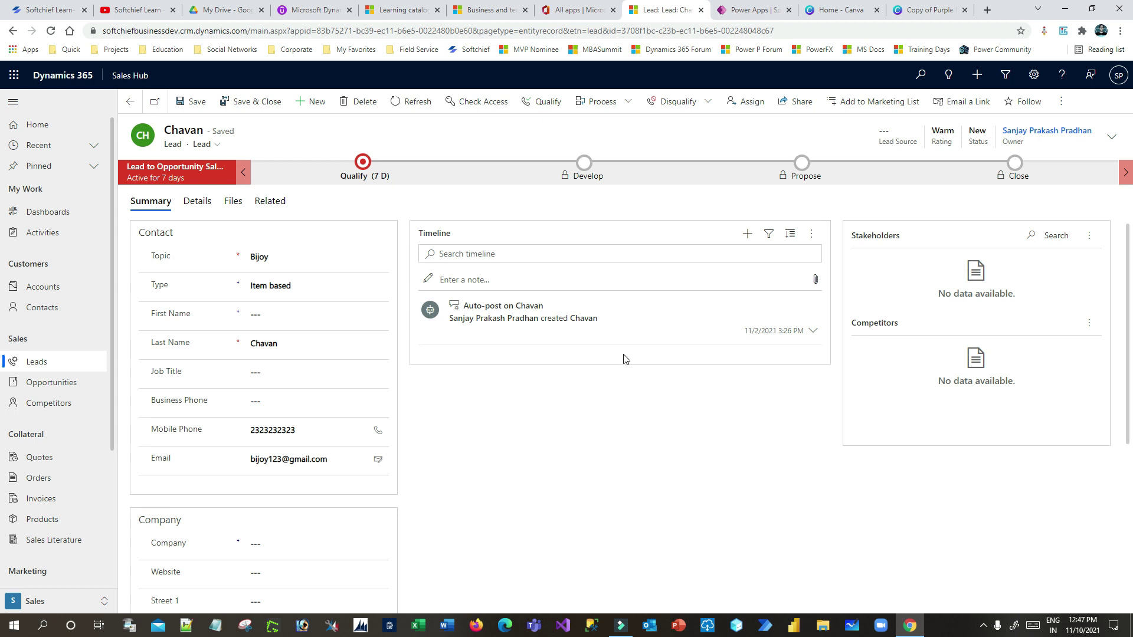
pyautogui.press('F5')
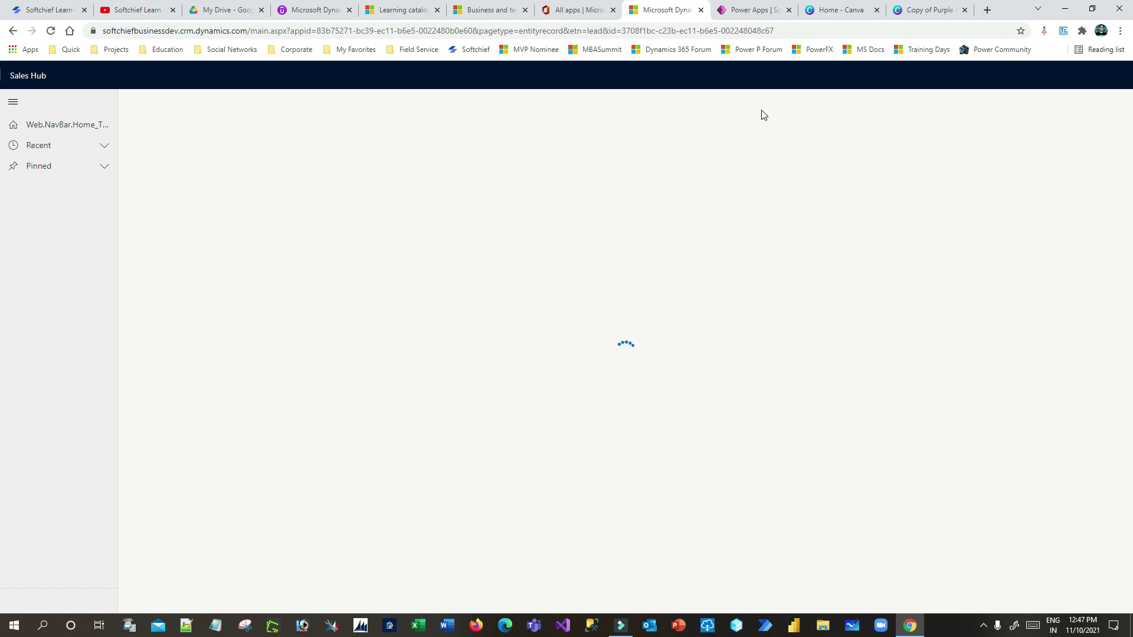
pyautogui.click(748, 12)
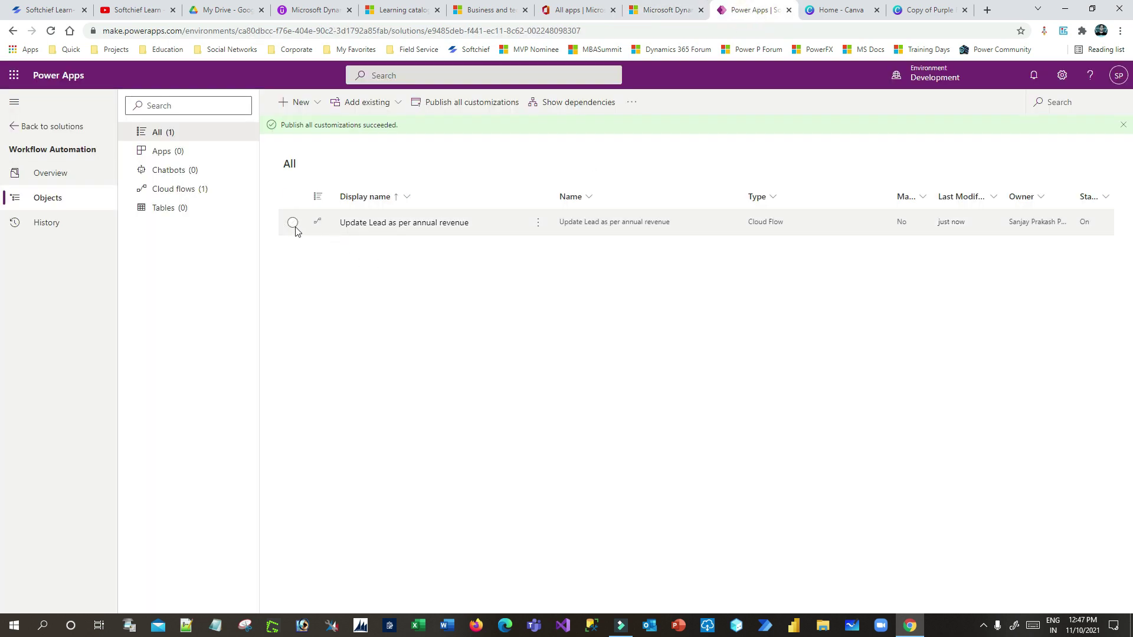
pyautogui.click(665, 9)
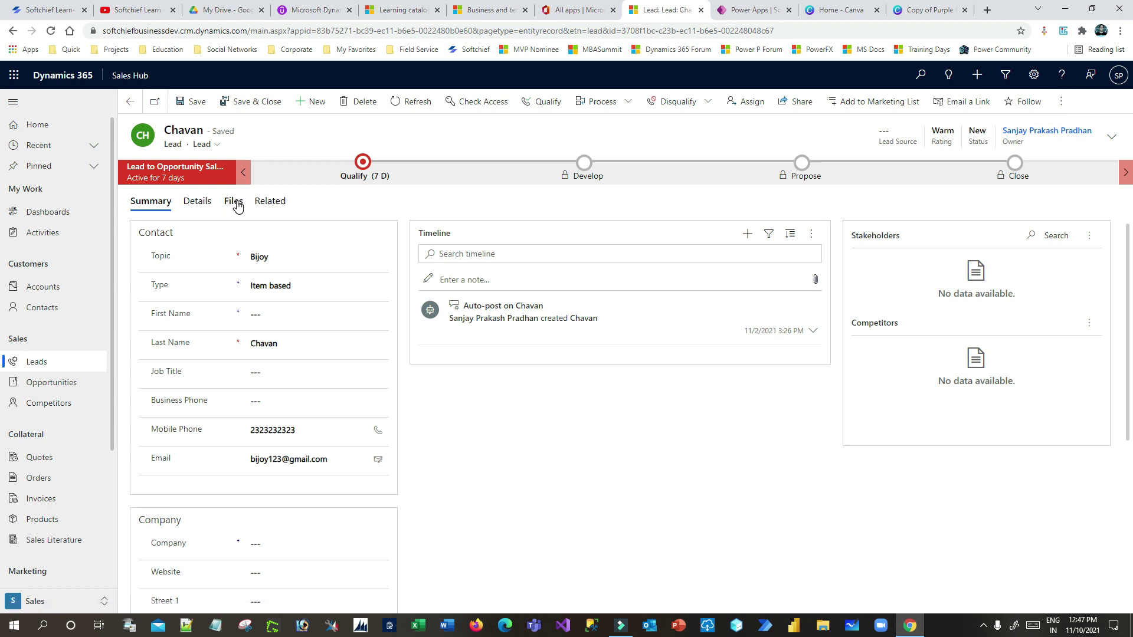
# Check the Annual Revenue in the lead's details and return to its summary.
pyautogui.click(196, 202)
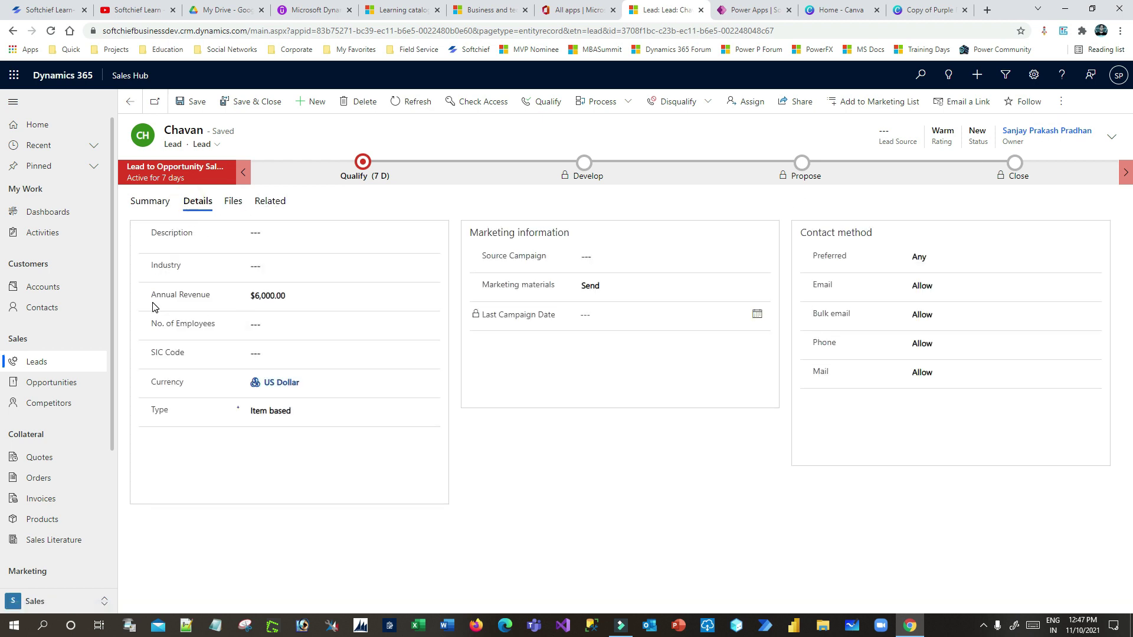
pyautogui.click(290, 295)
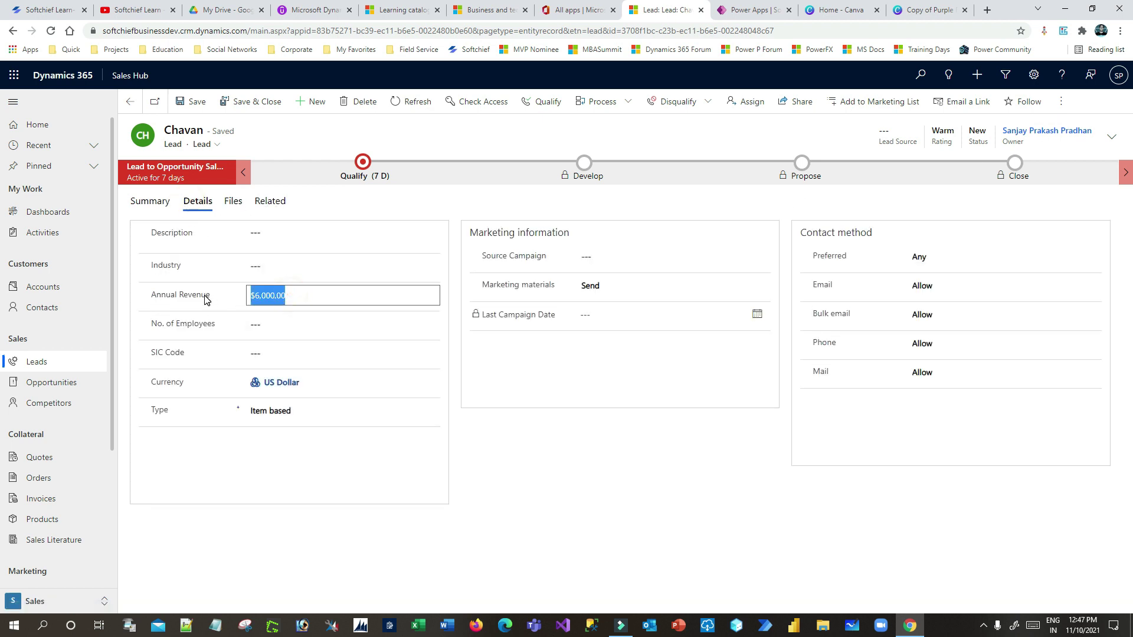
pyautogui.click(152, 201)
pyautogui.click(196, 202)
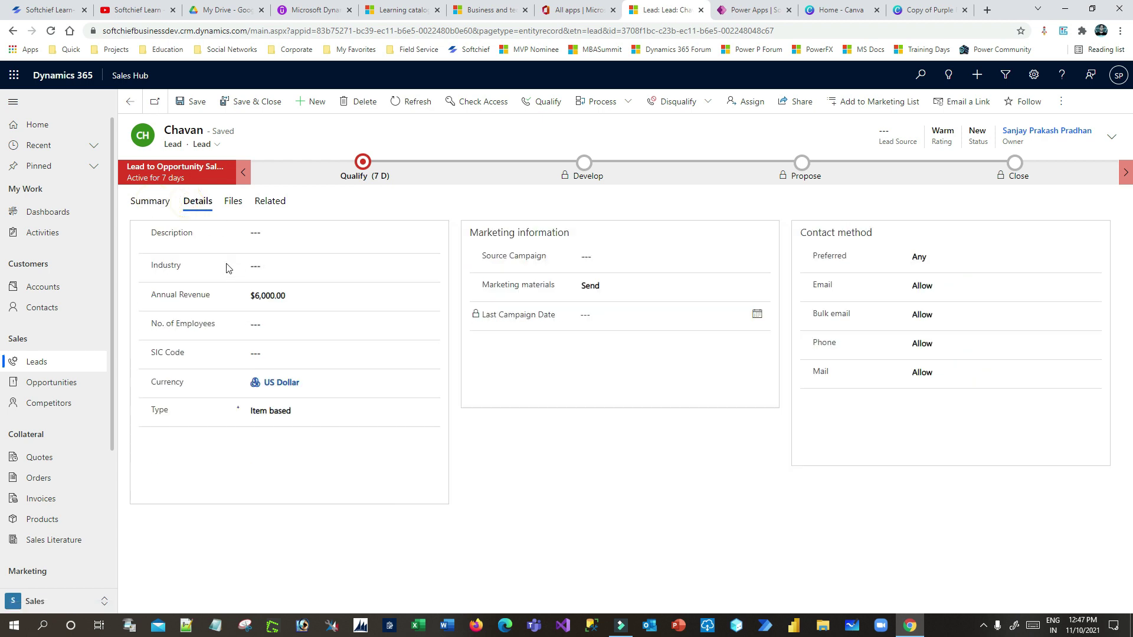
pyautogui.click(152, 202)
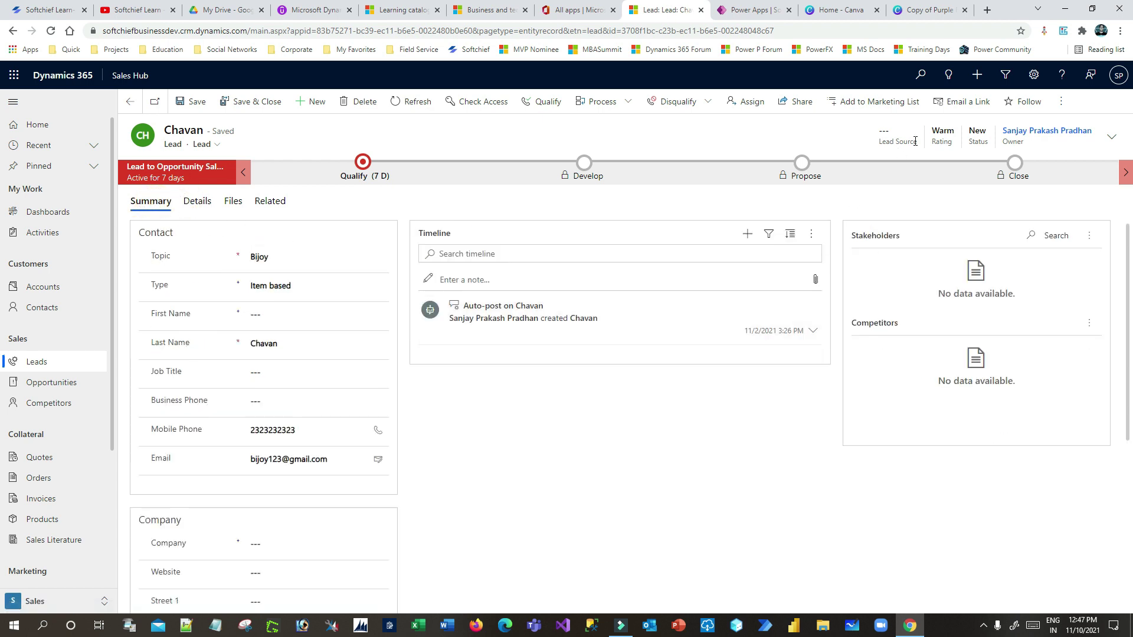
# Look for the published flow among the lead's available flows, and check its listing in the Power Apps solution.
pyautogui.click(1060, 101)
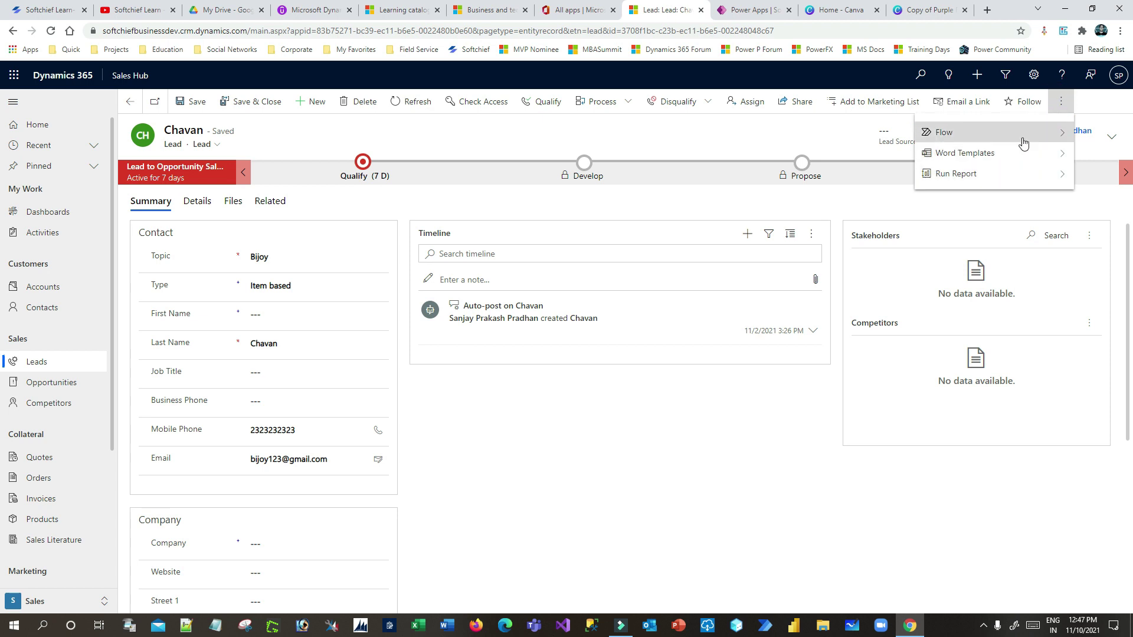
pyautogui.click(1053, 134)
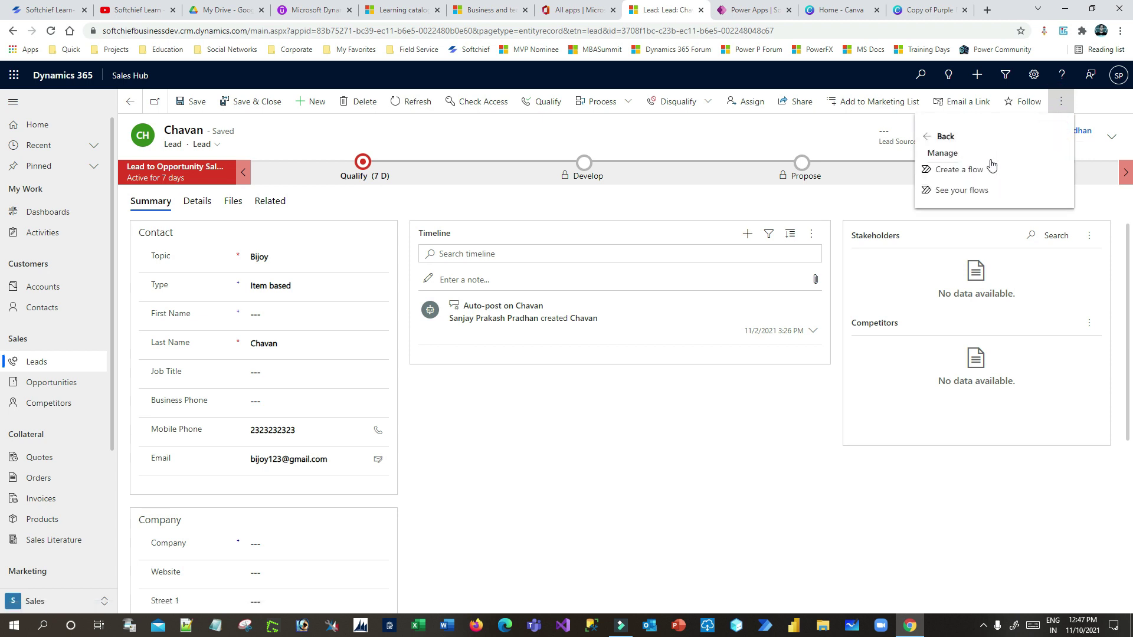
pyautogui.click(756, 12)
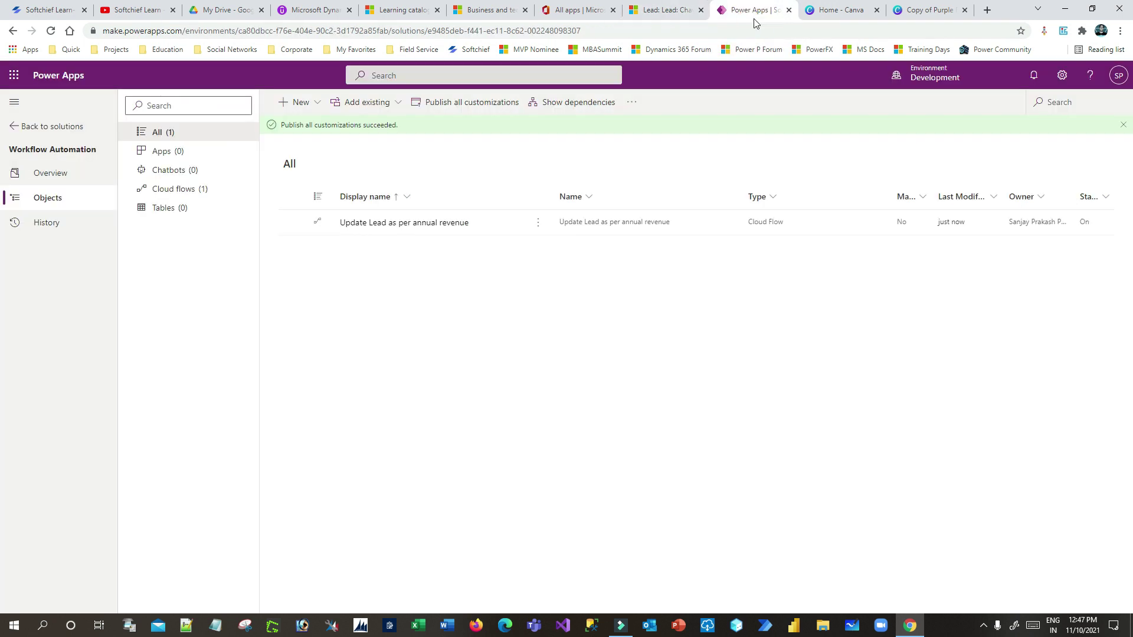
# Return to the lead in Dynamics 365 and run the "Update Lead as per annual revenue" flow with the feedback "This is new lead".
pyautogui.click(655, 15)
pyautogui.click(1061, 101)
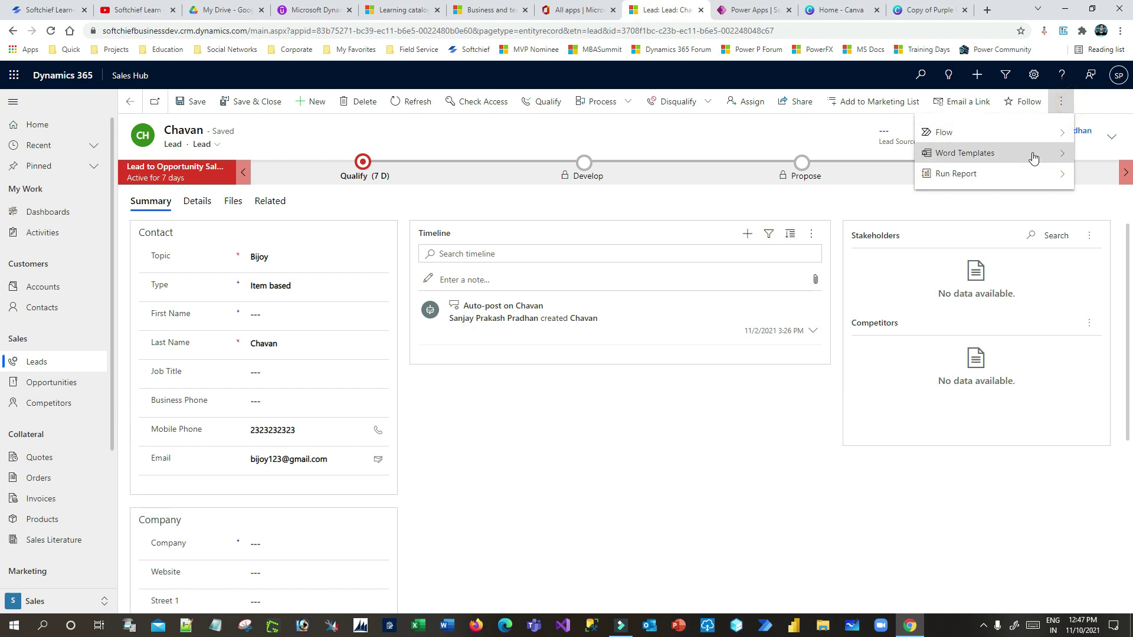
pyautogui.click(1056, 133)
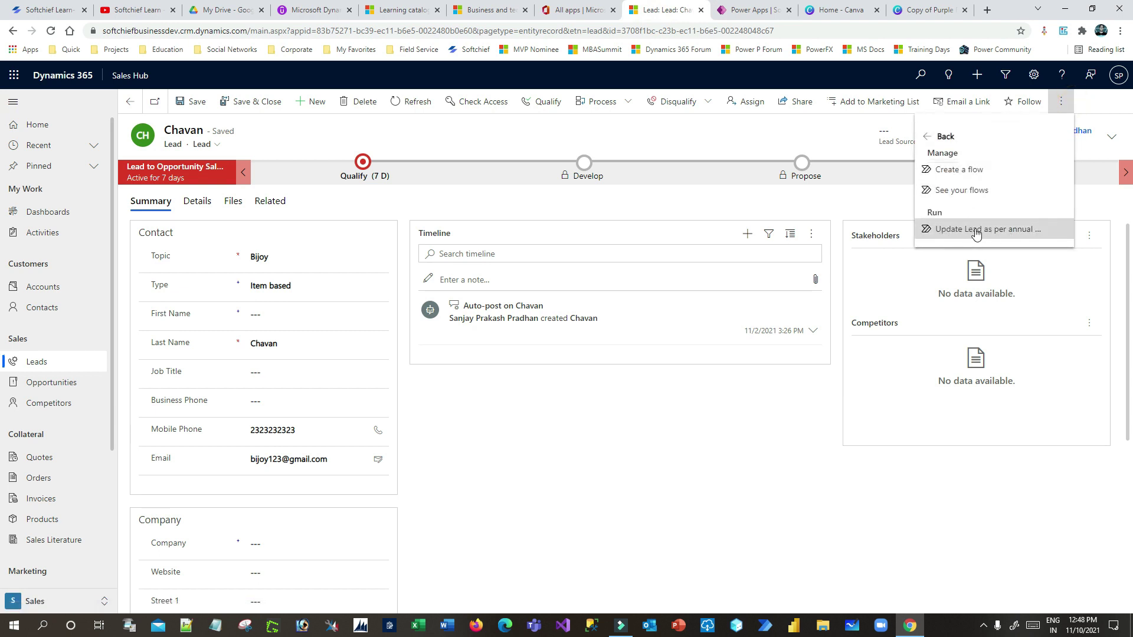
pyautogui.click(996, 234)
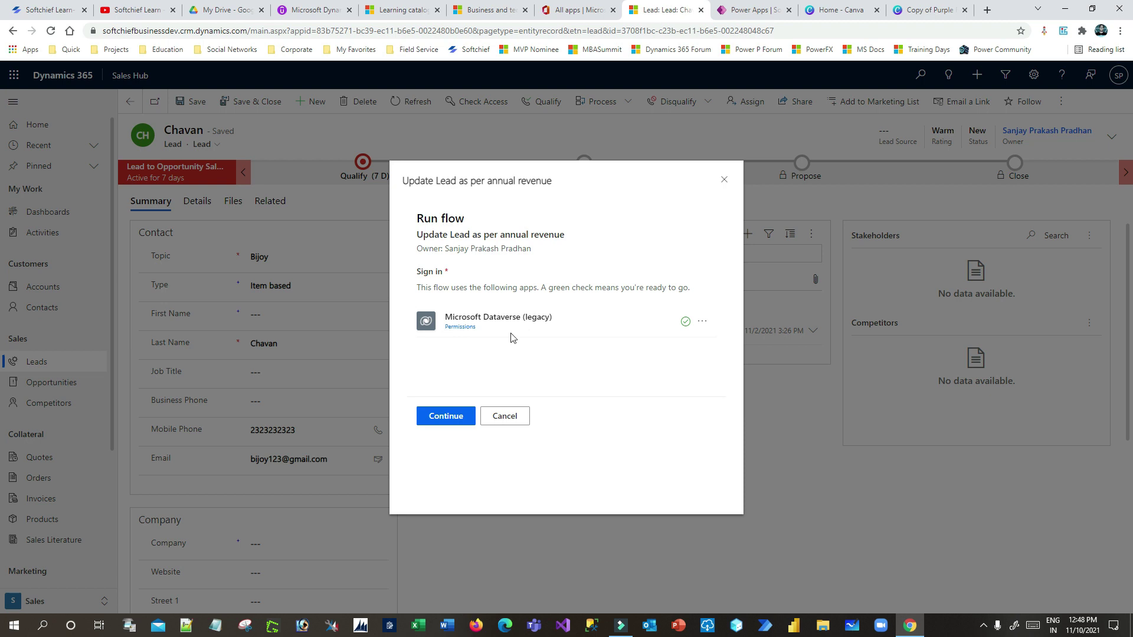
pyautogui.click(450, 417)
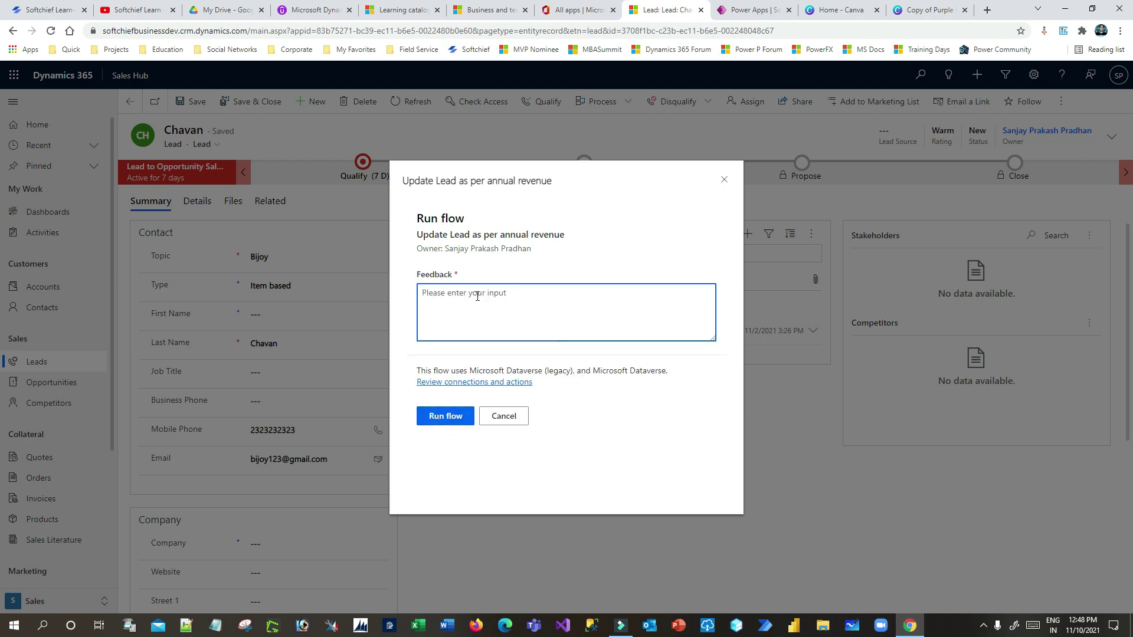
pyautogui.write('This is new lead')
pyautogui.click(445, 417)
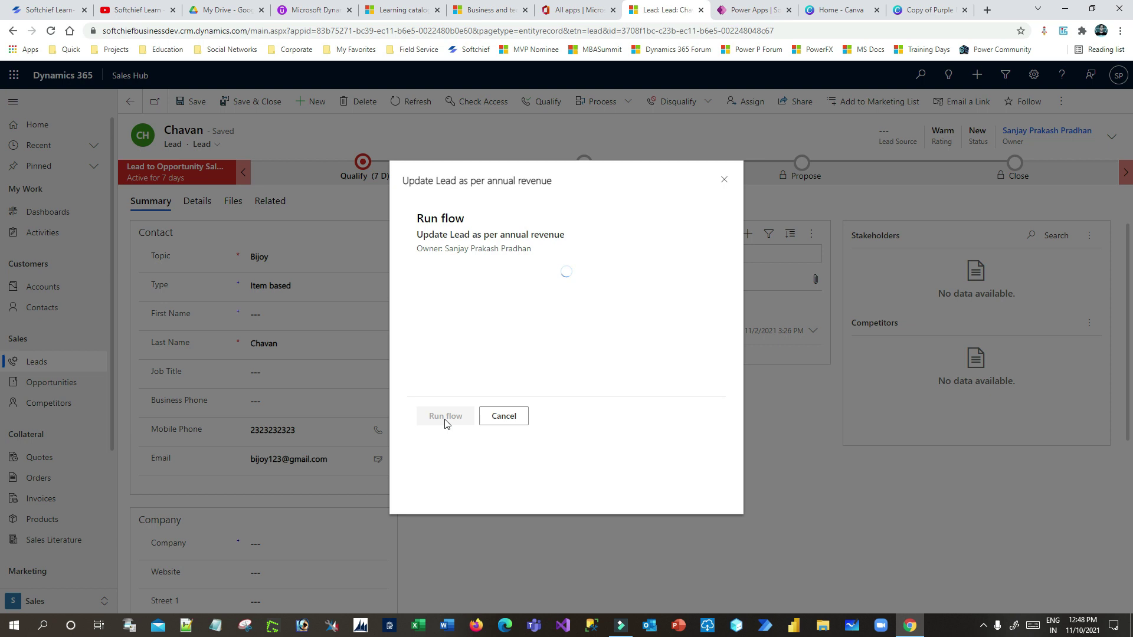
pyautogui.click(436, 415)
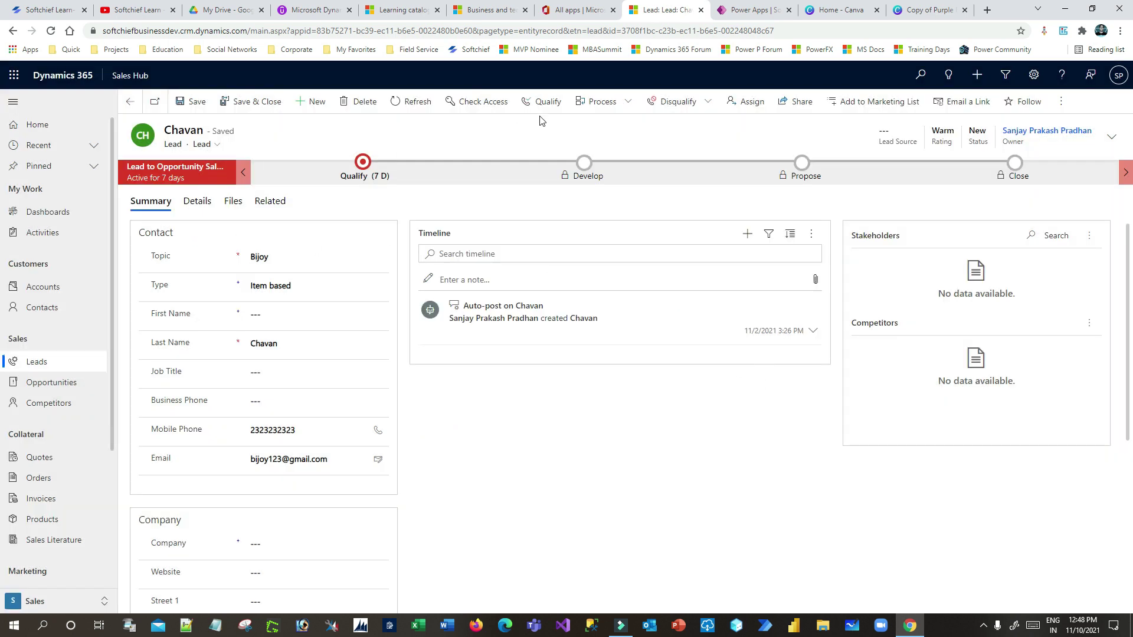
# Refresh the lead record and check the Description in its details.
pyautogui.click(414, 102)
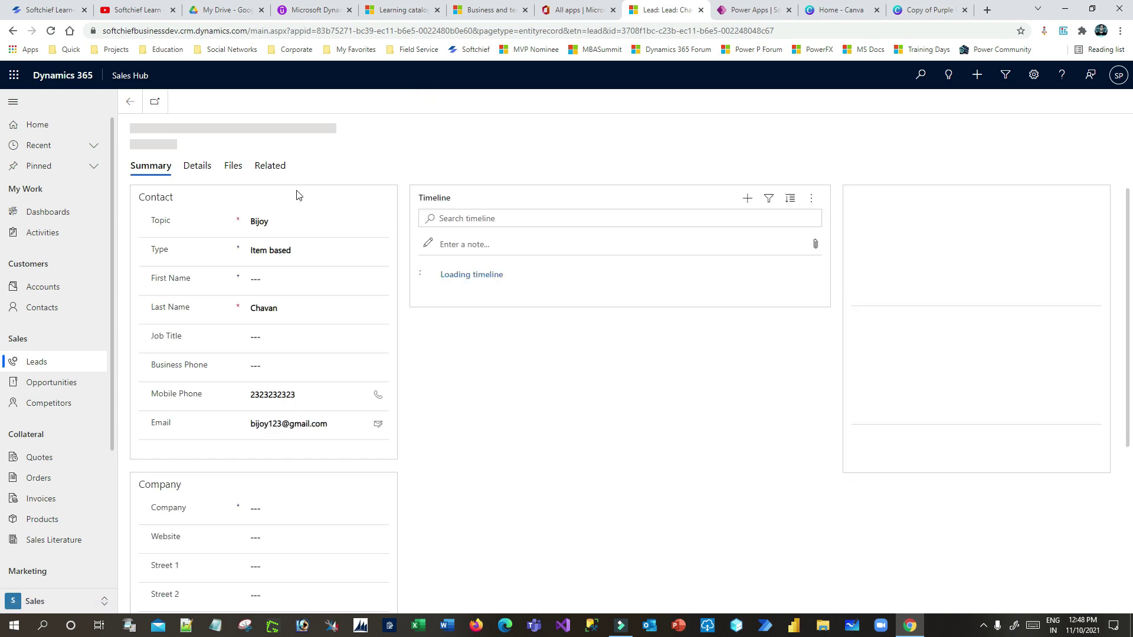
pyautogui.click(197, 202)
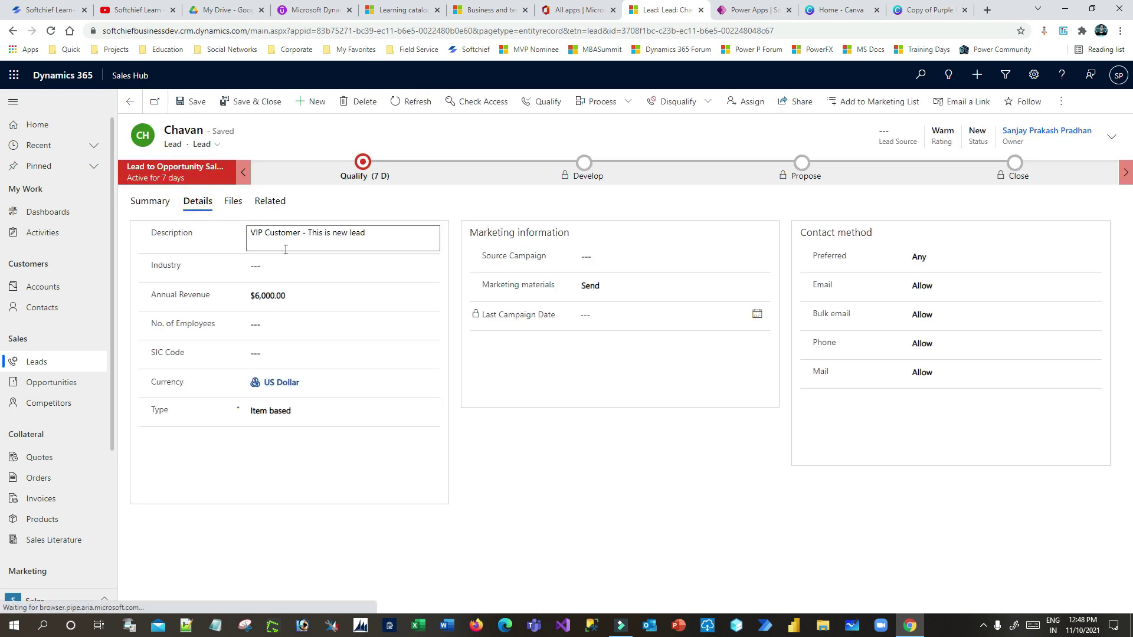
pyautogui.moveTo(387, 232); pyautogui.dragTo(248, 233)
pyautogui.click(371, 233)
pyautogui.moveTo(371, 233); pyautogui.dragTo(225, 233)
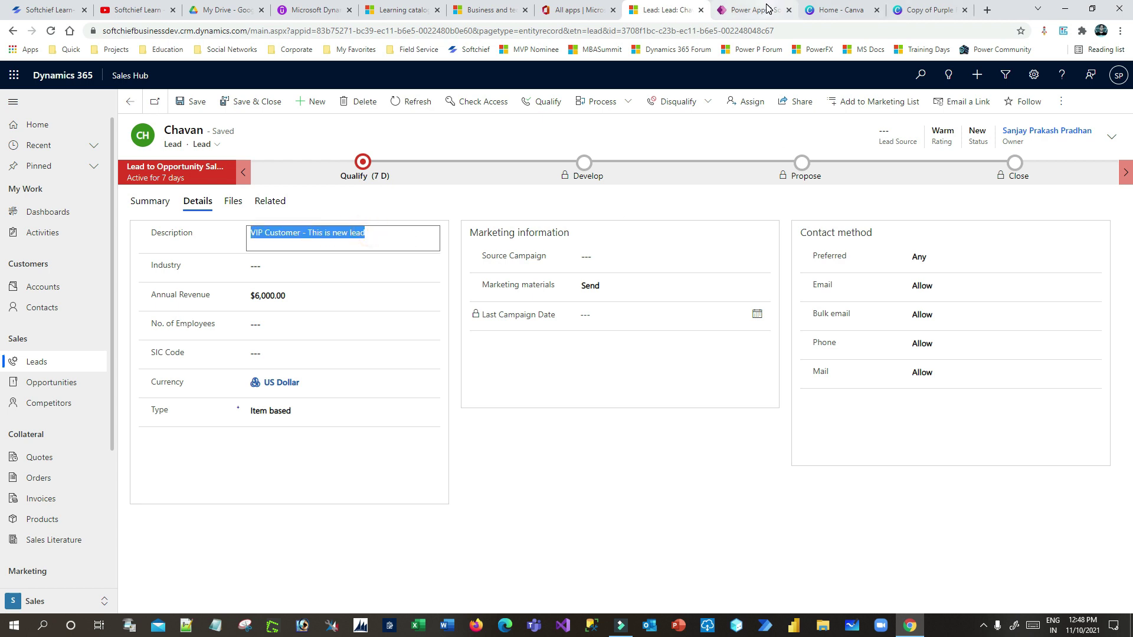
pyautogui.click(749, 10)
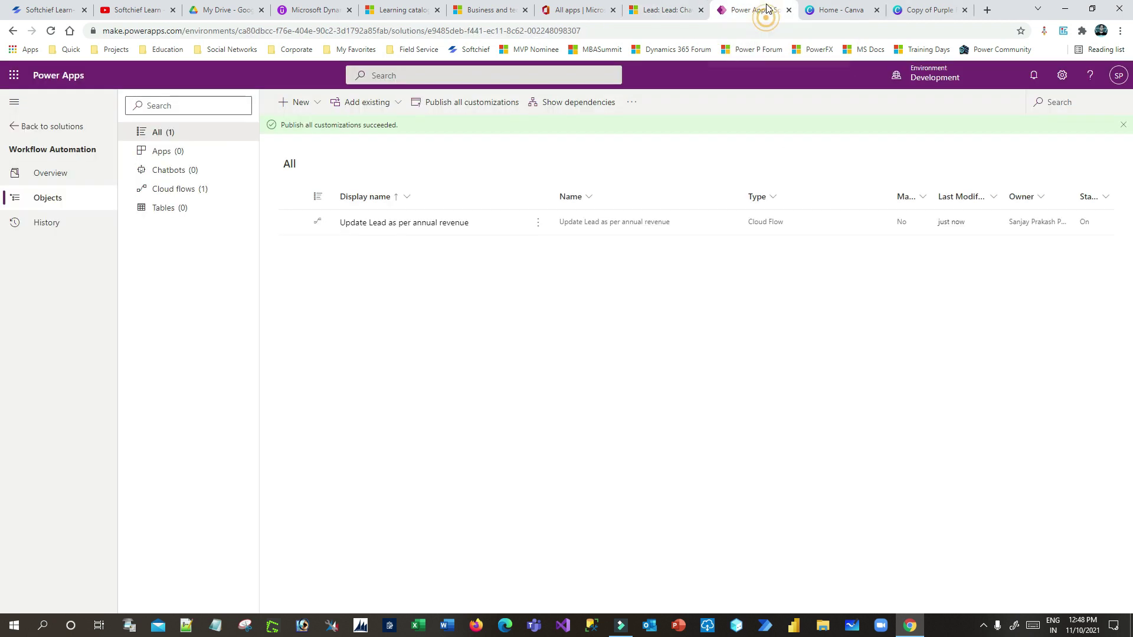
pyautogui.click(292, 222)
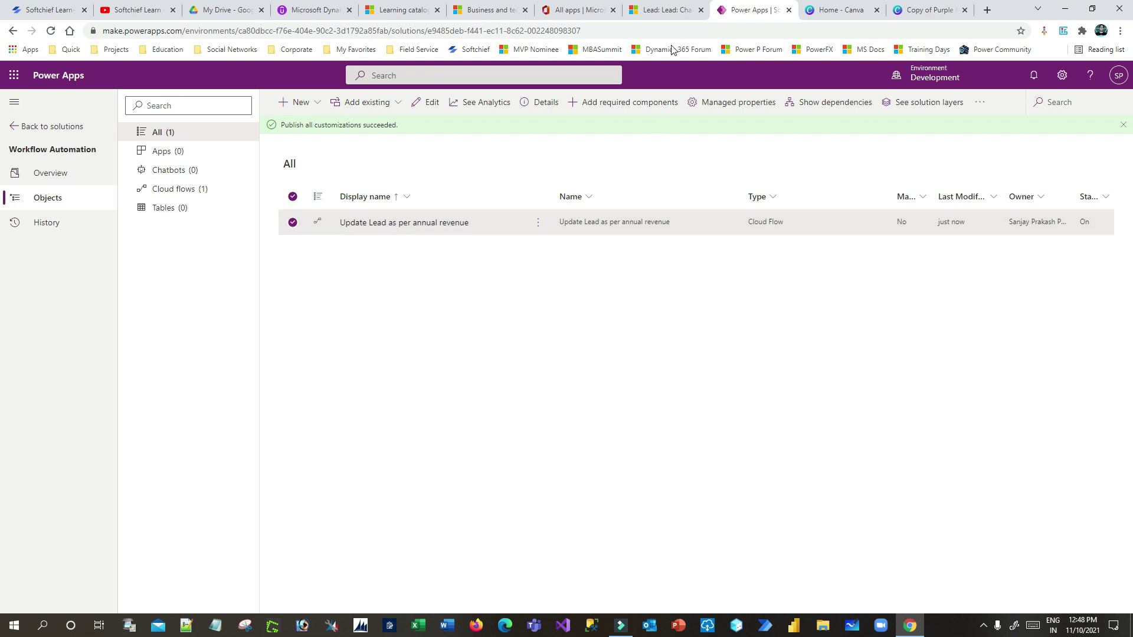
pyautogui.click(666, 11)
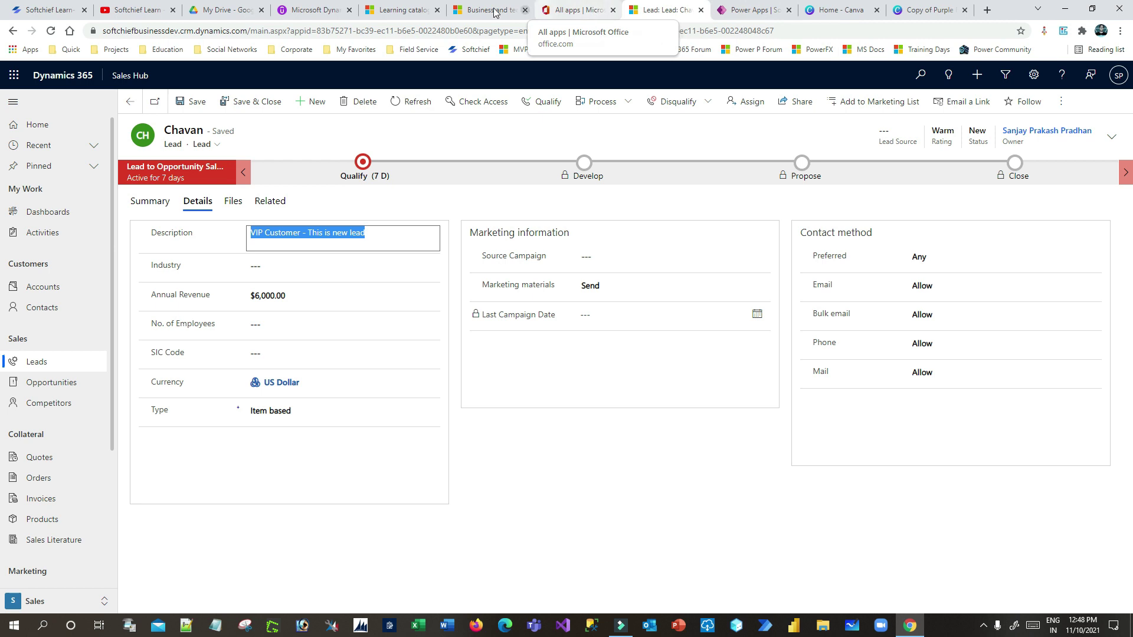
pyautogui.click(137, 10)
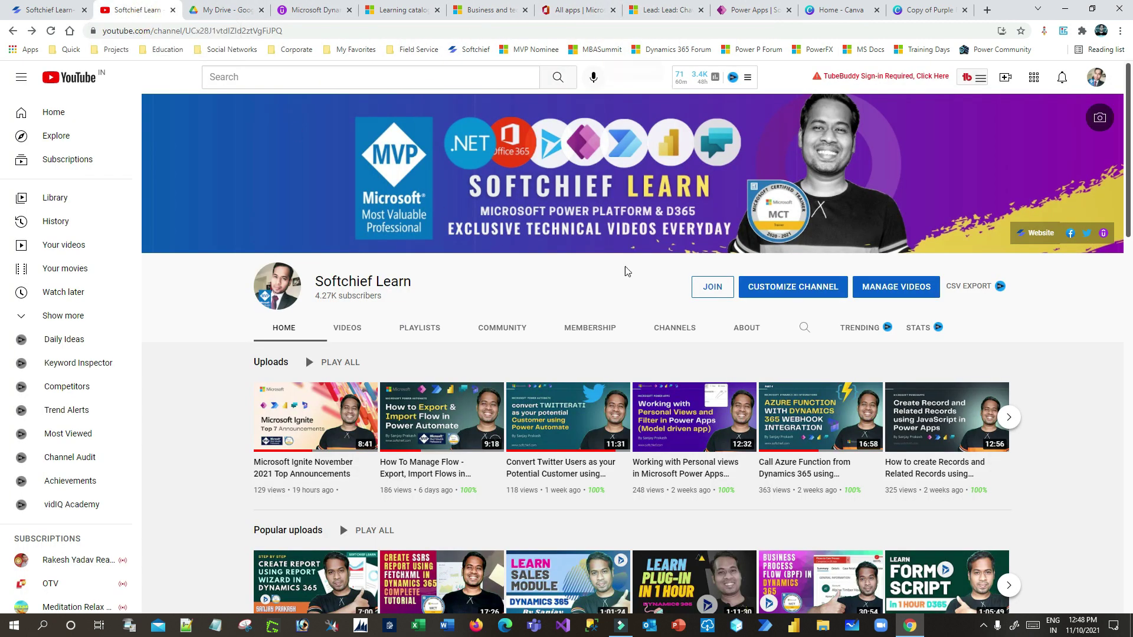